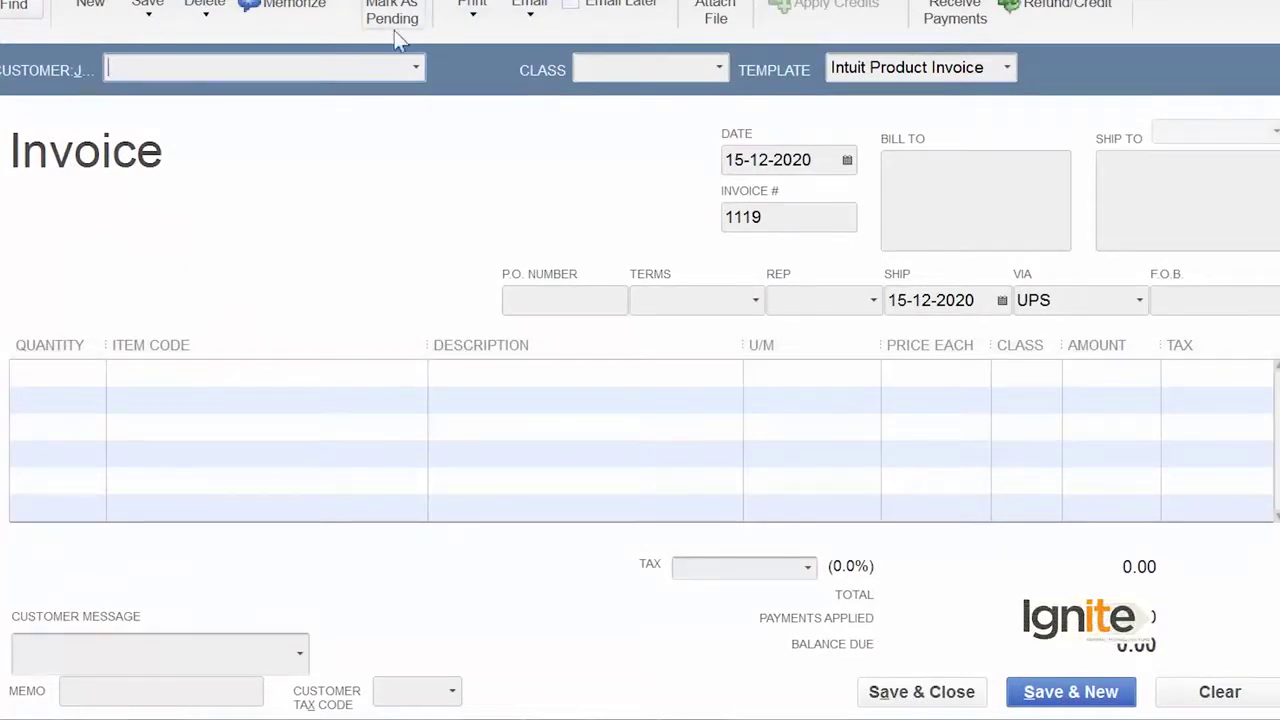
click(415, 68)
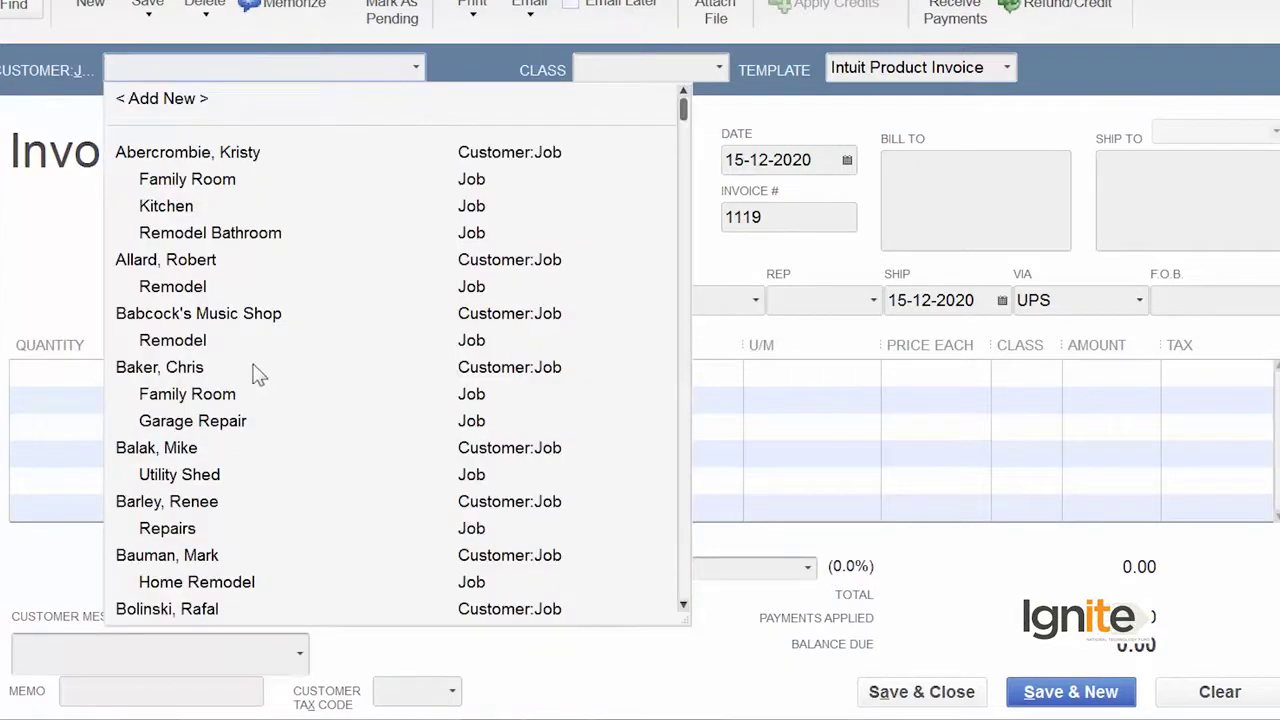
click(160, 367)
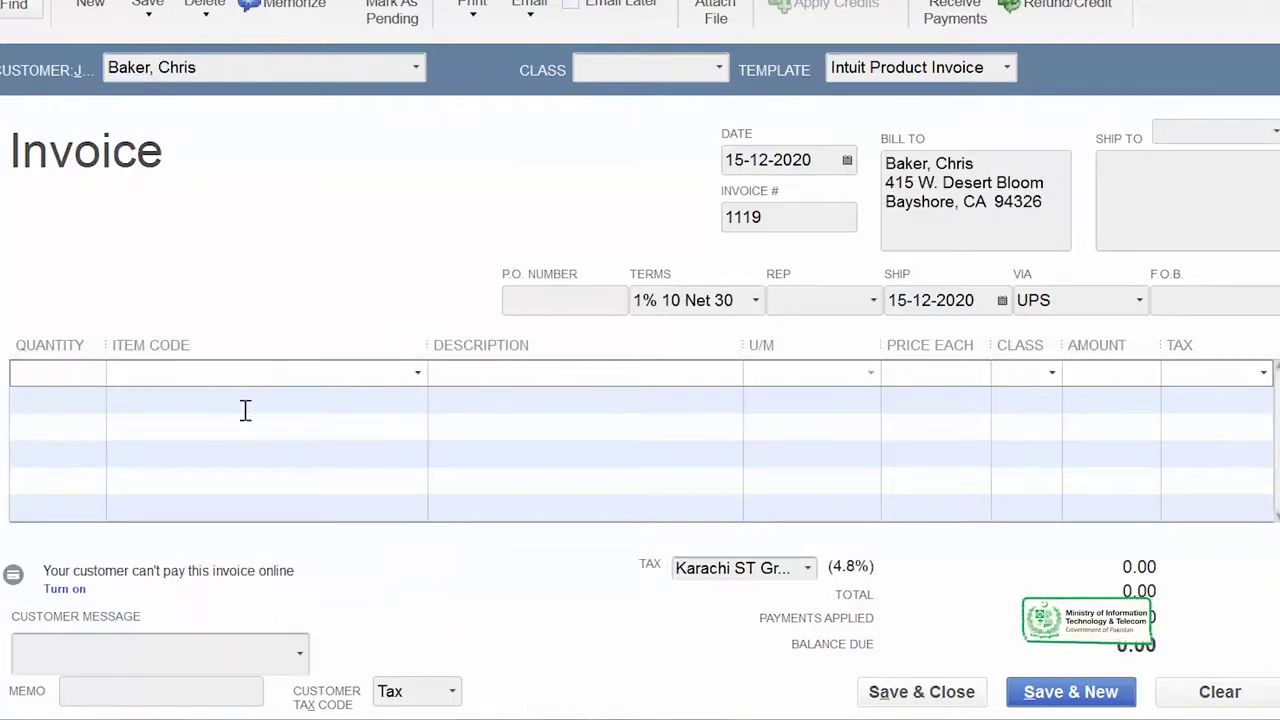
click(418, 374)
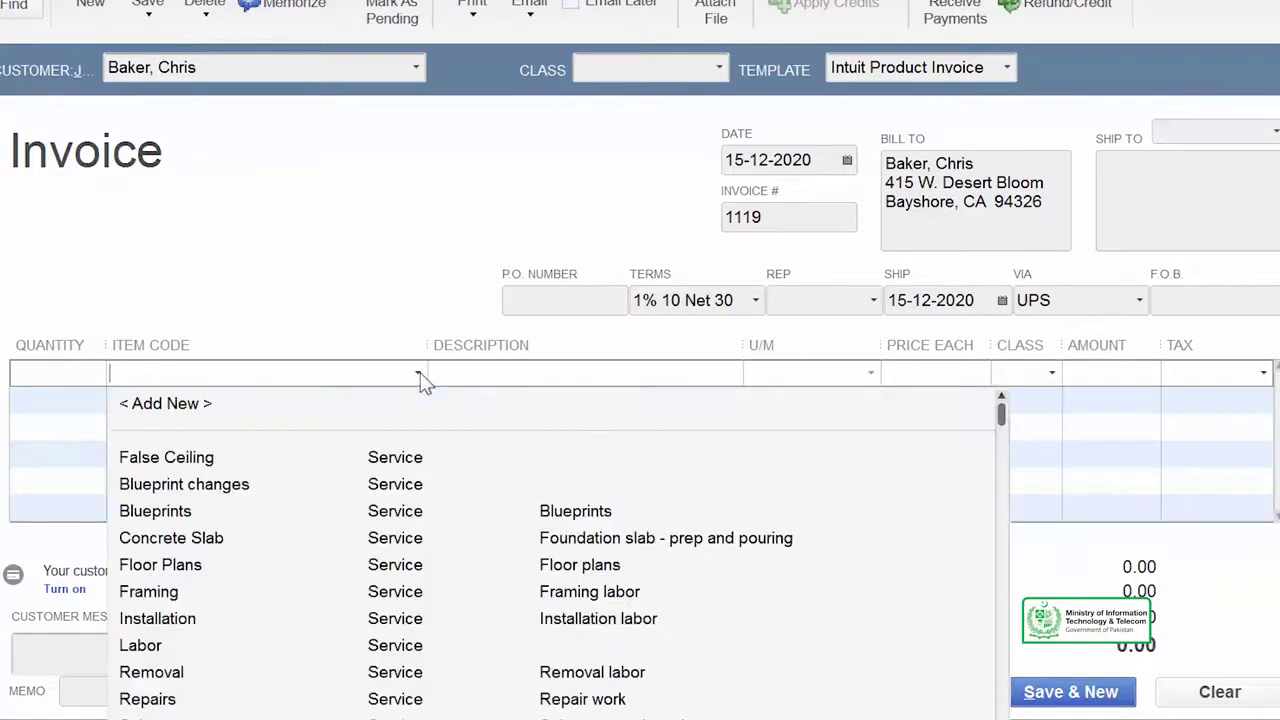
click(140, 646)
click(65, 365)
text(100)
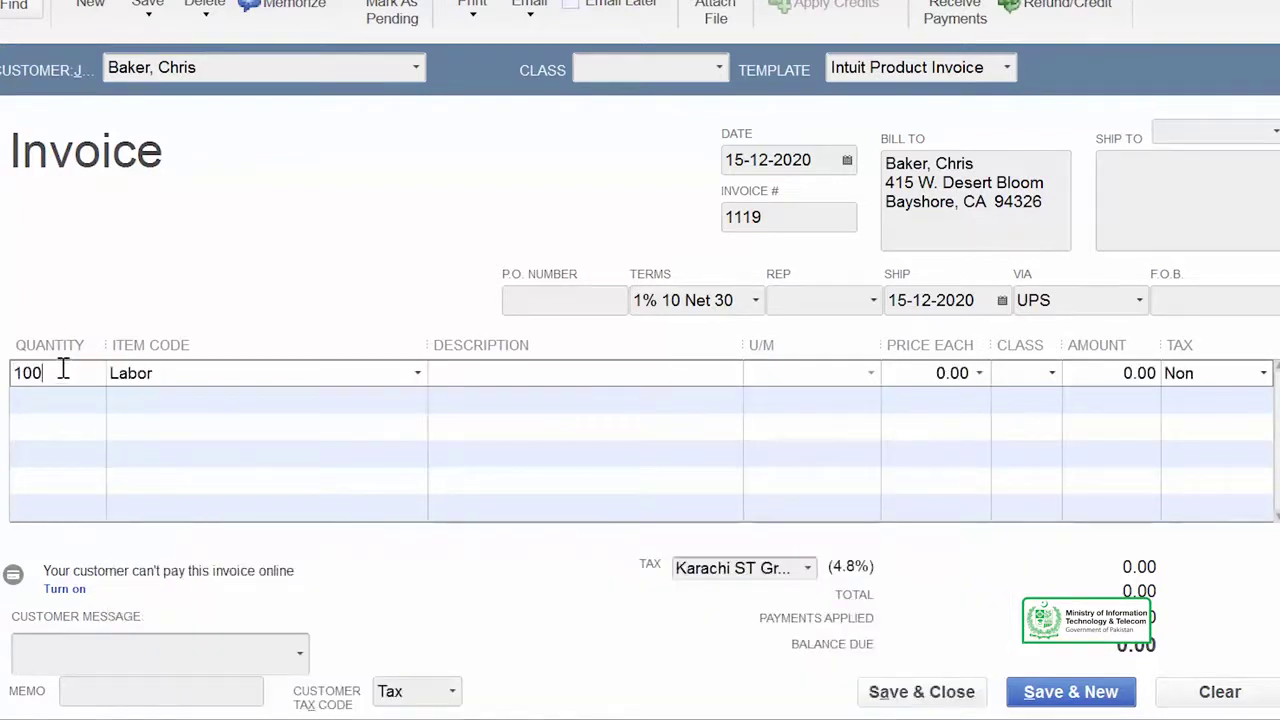
click(940, 373)
text(800)
key(Tab)
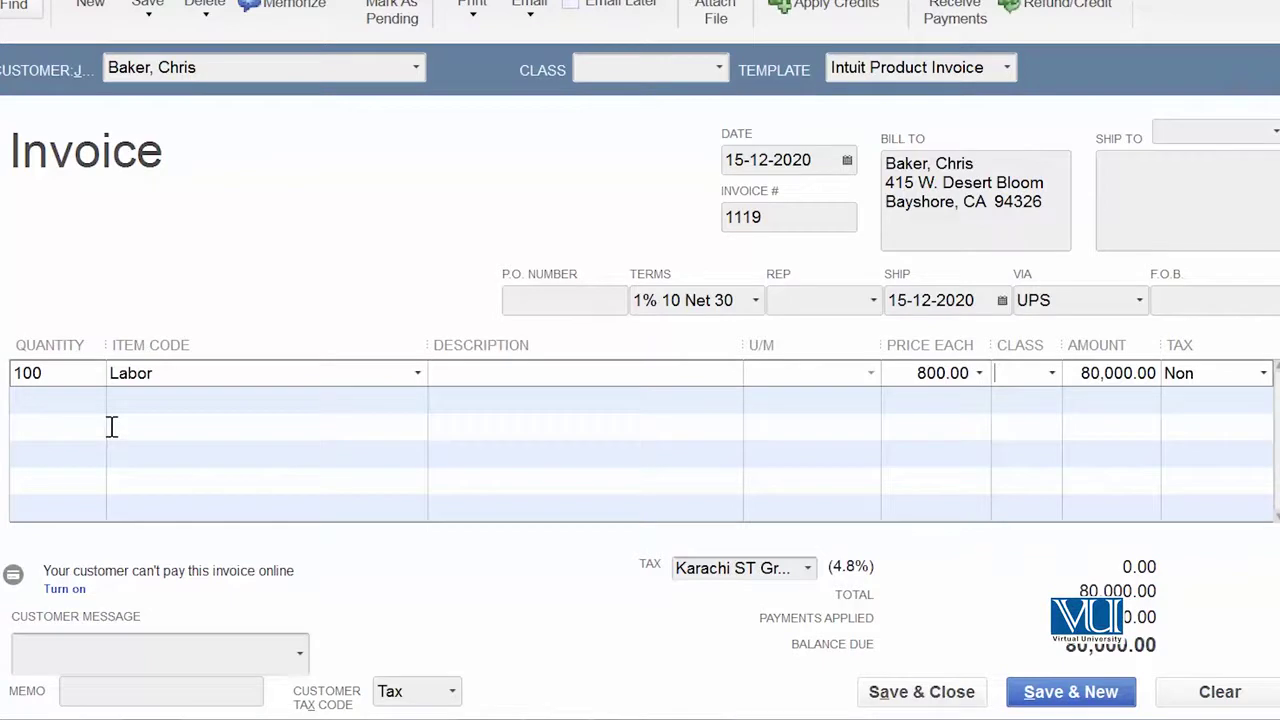
- Add Installation as the second invoice line with quantity 100
click(416, 401)
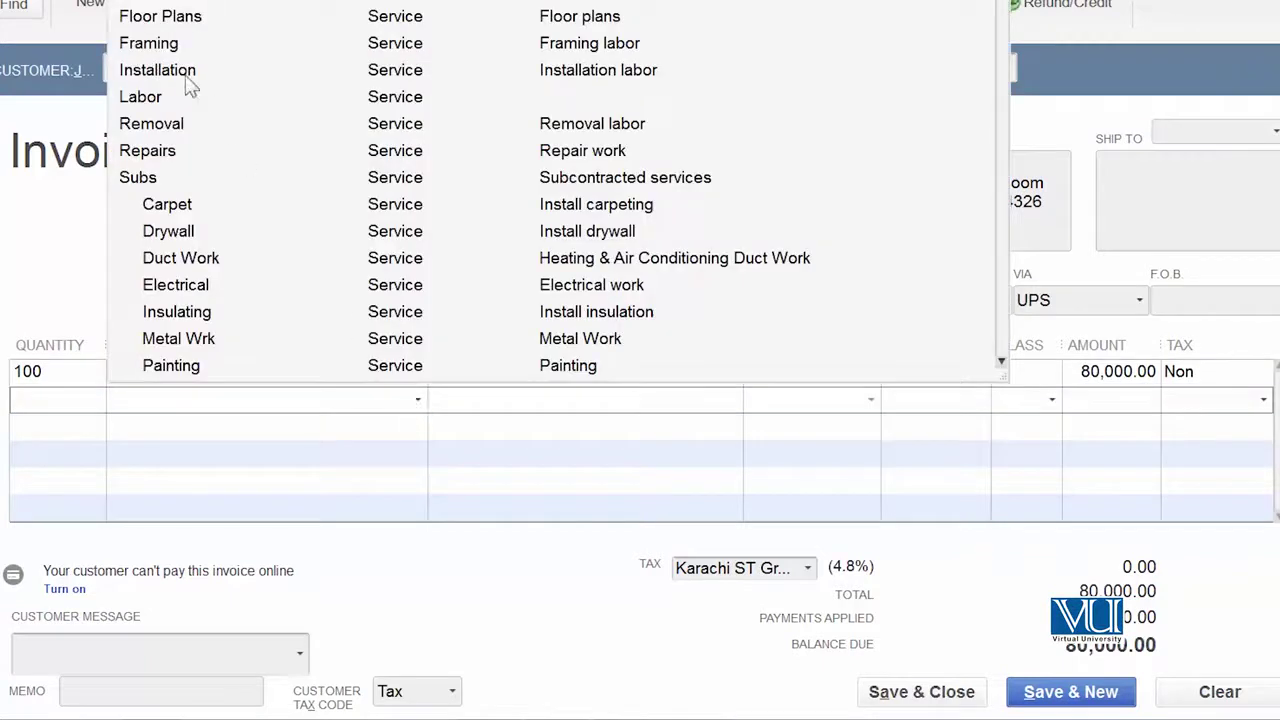
click(168, 70)
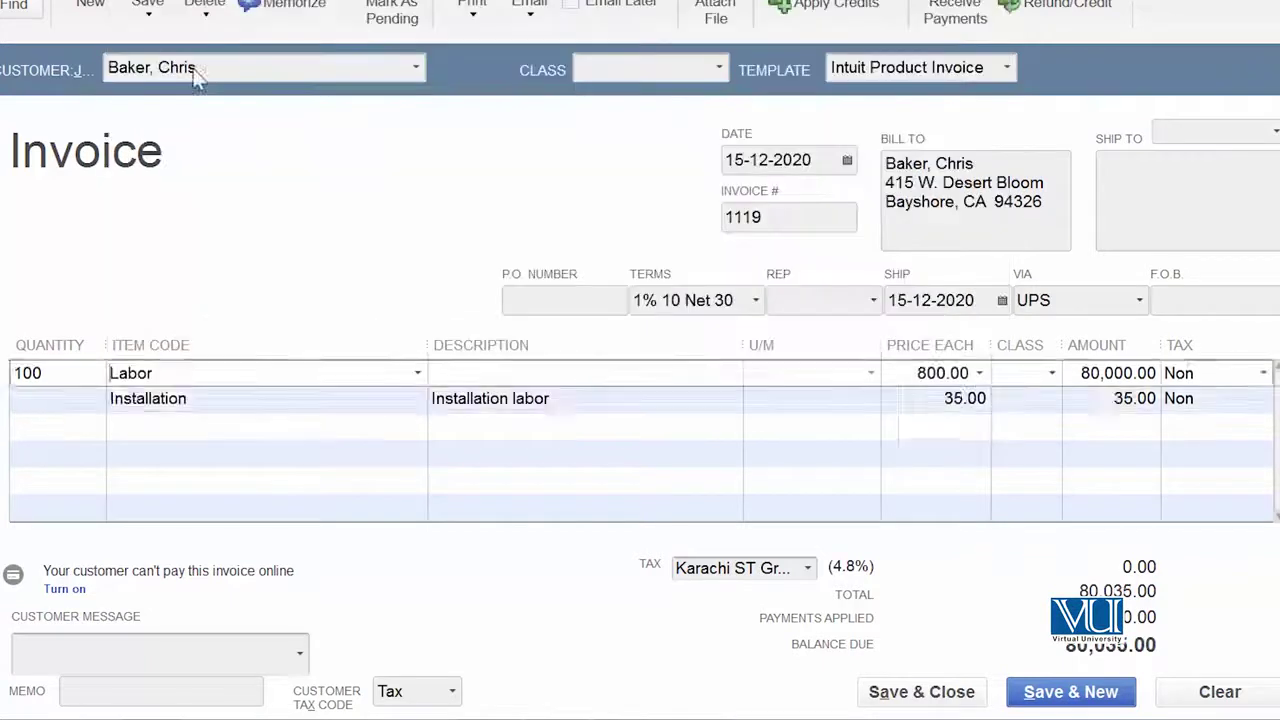
click(59, 400)
text(100)
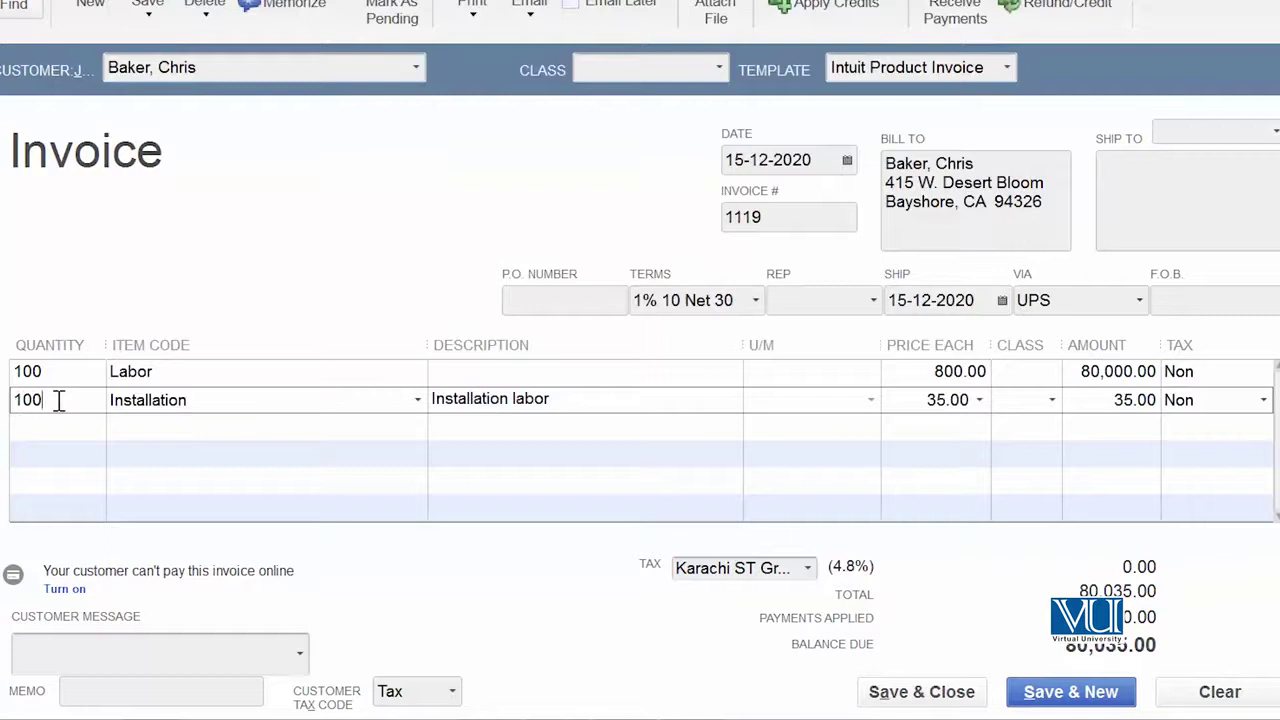
key(Tab)
key(Tab)
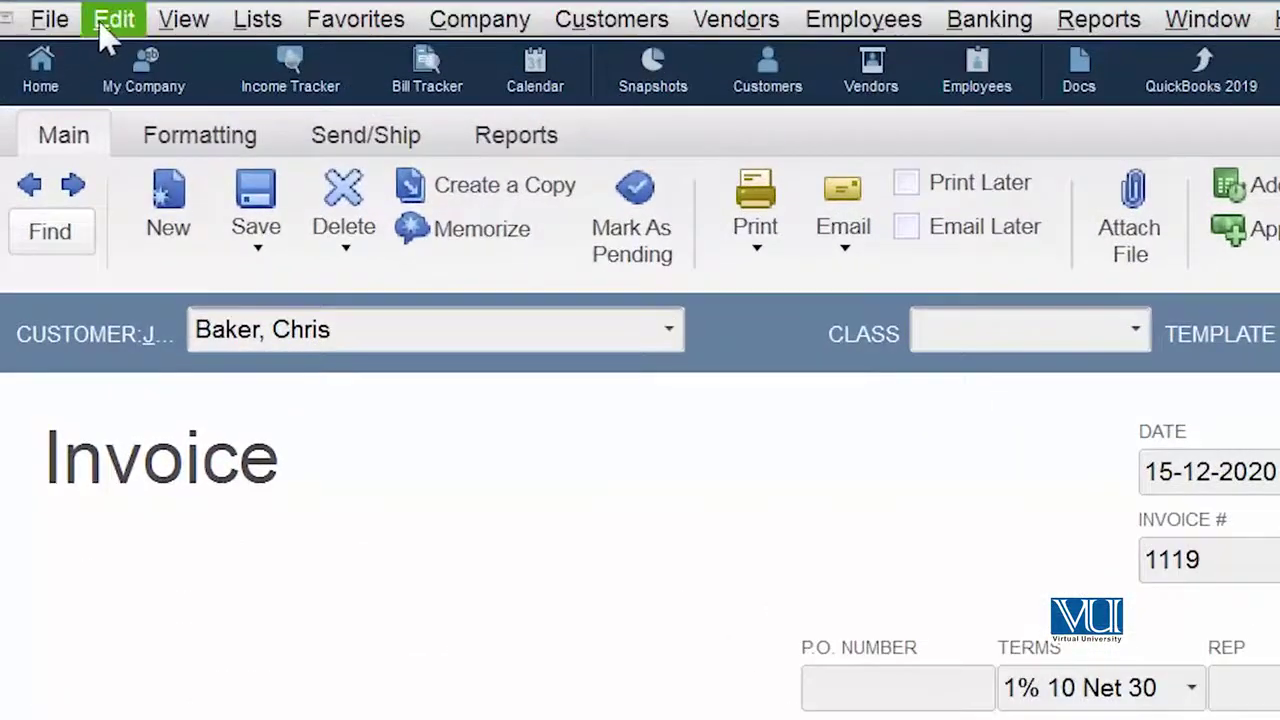
- Memorize the invoice under the name 'Baker, Invoice 2' and bring up the How Often choices
click(104, 28)
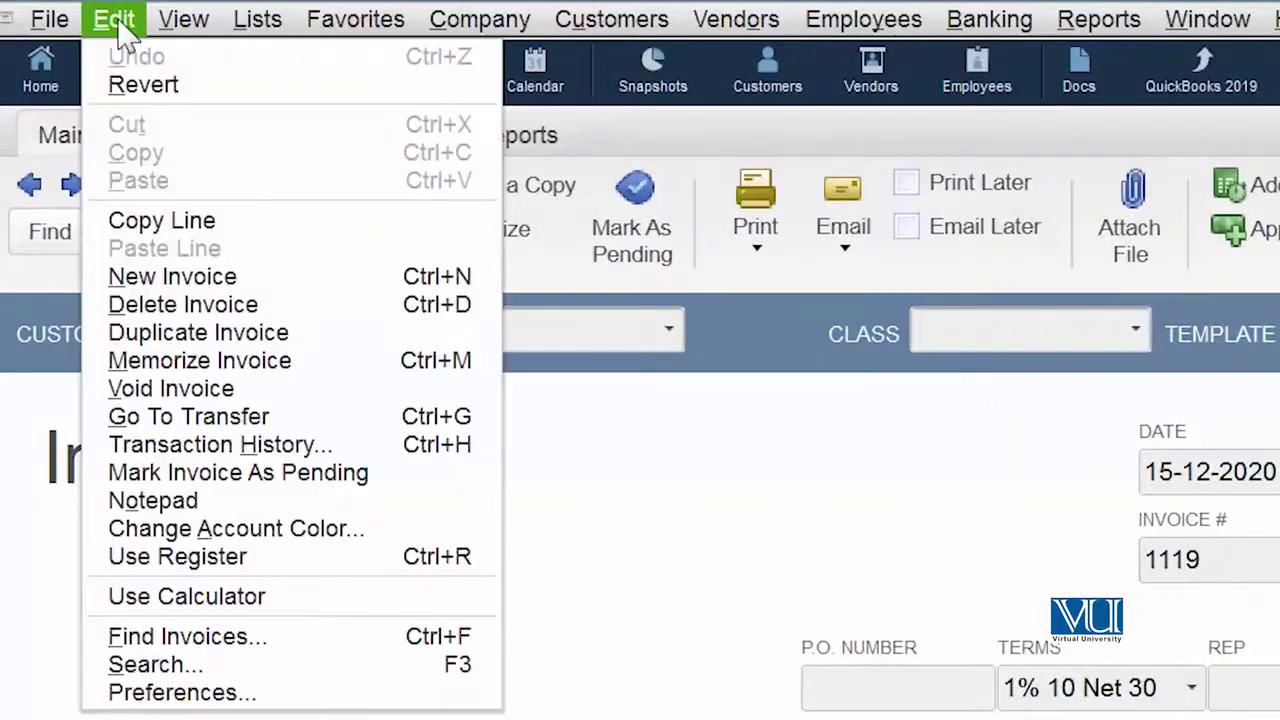
click(298, 366)
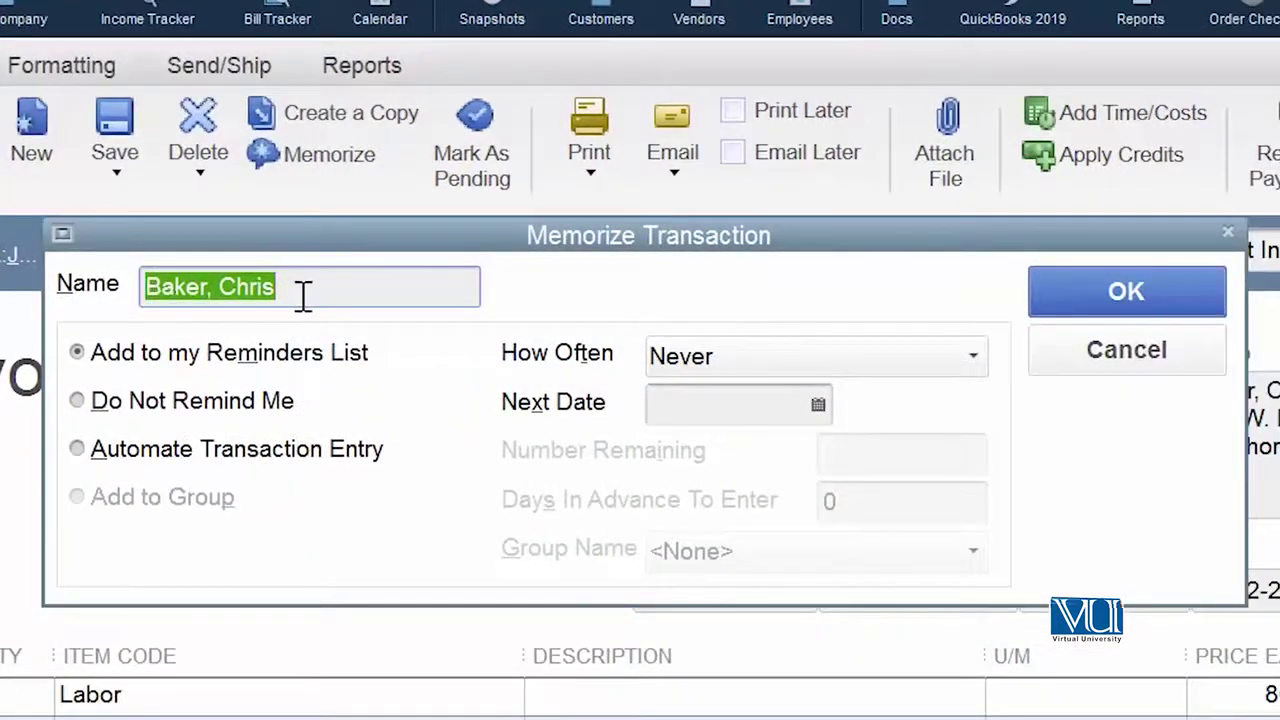
click(303, 297)
key(BackSpace)
key(BackSpace)
key(BackSpace)
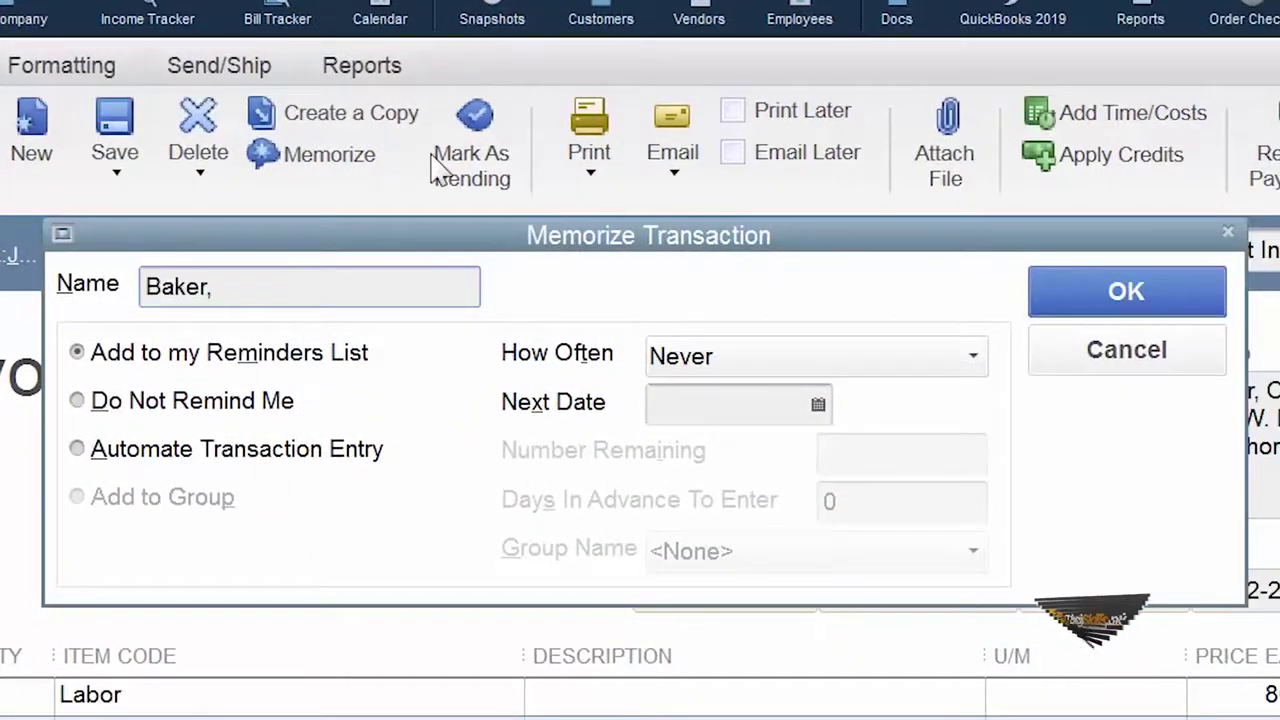
text( Invoice 2)
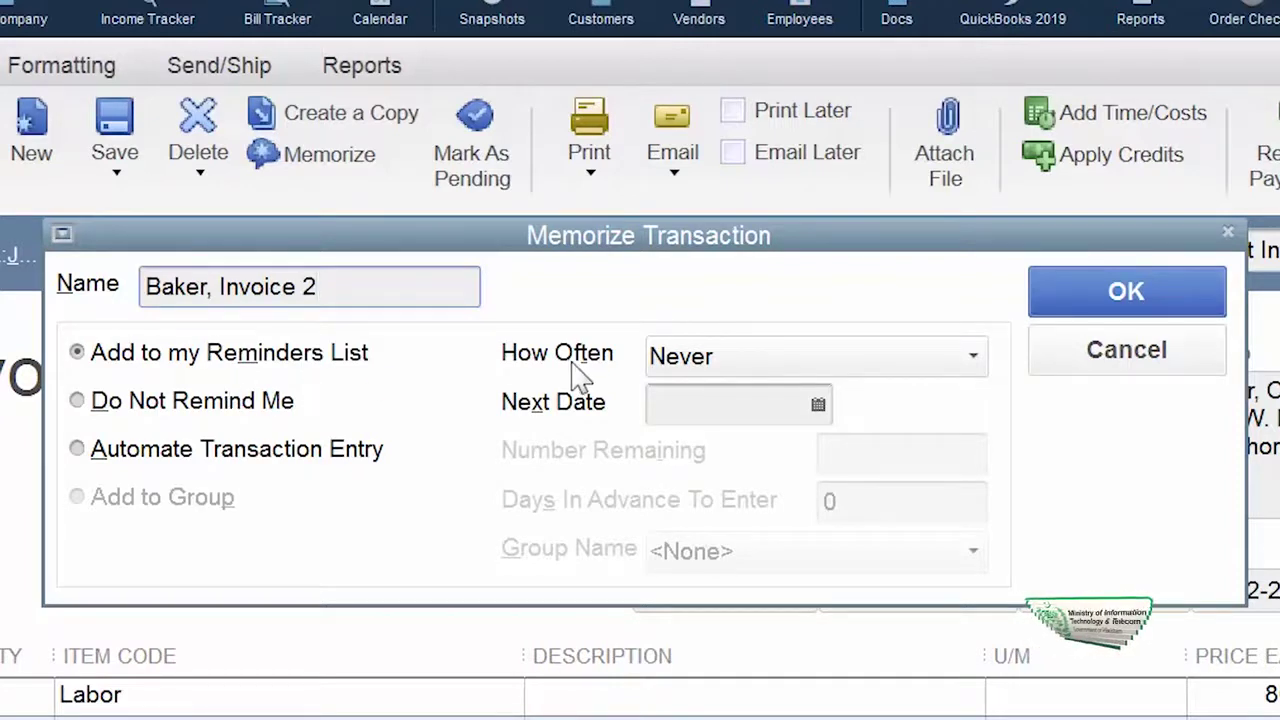
click(975, 360)
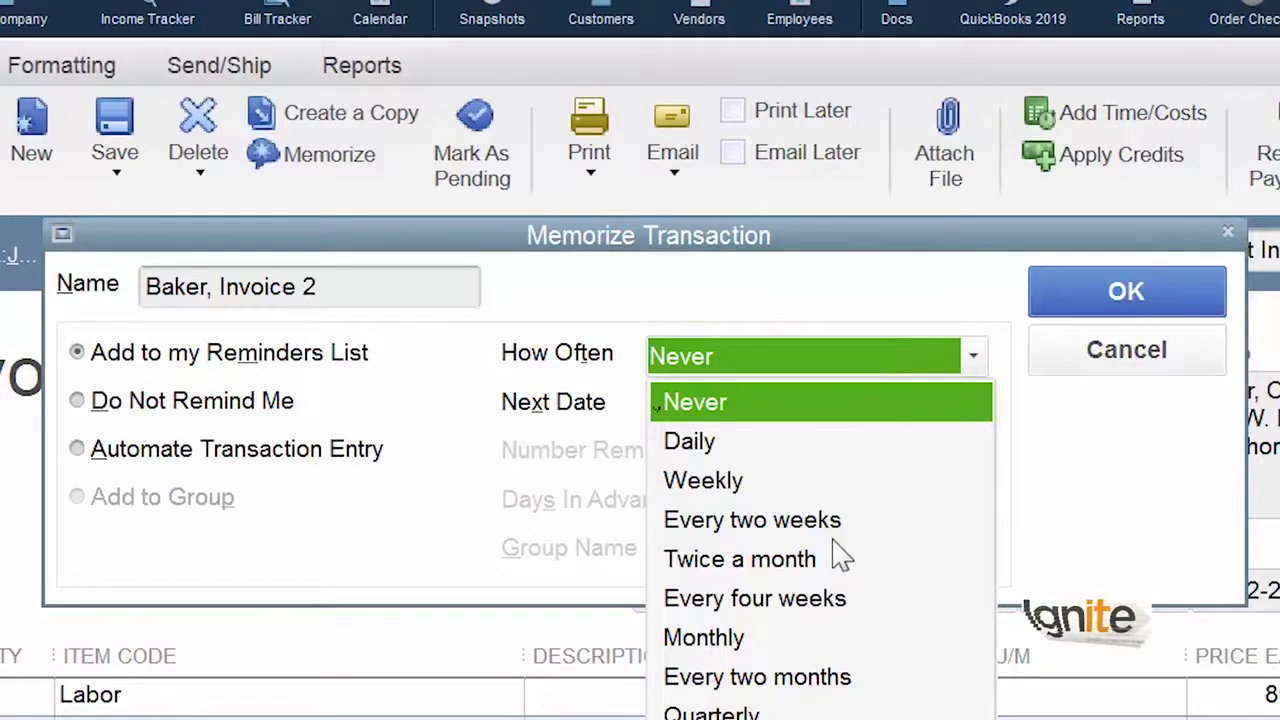
- Set the memorized invoice to repeat Monthly with next date 01-12-2020 and save it
click(740, 648)
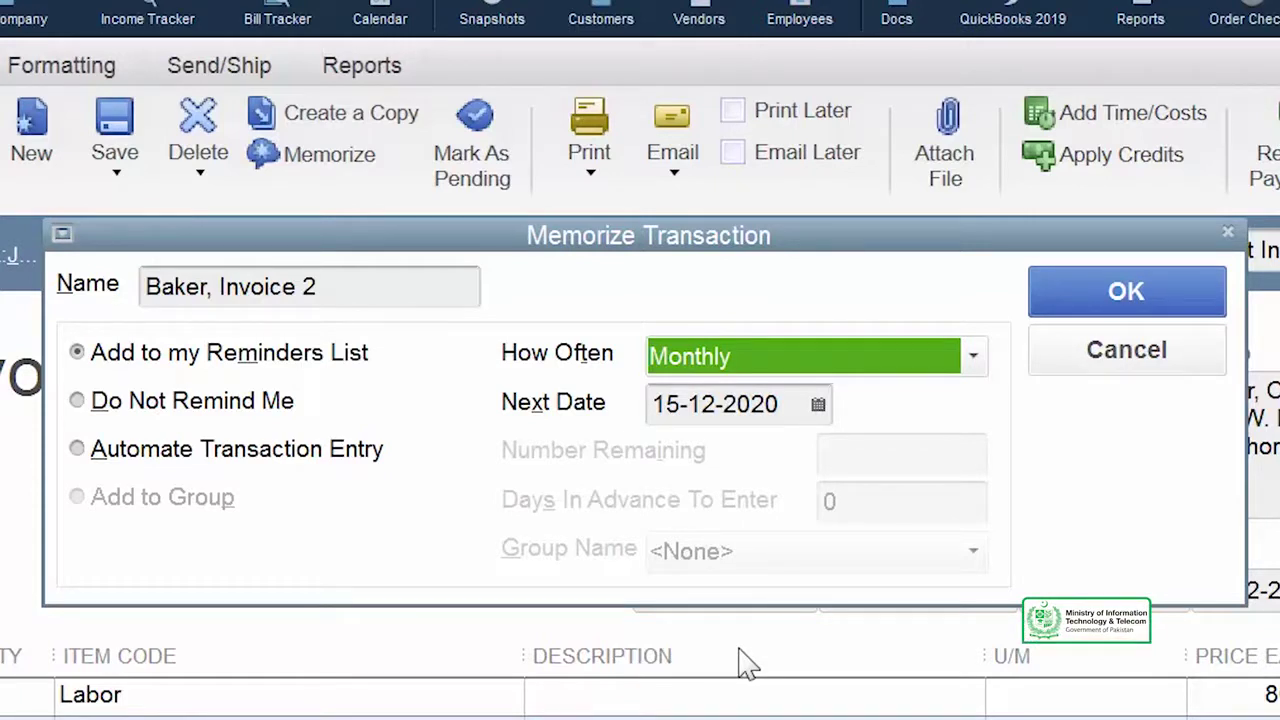
click(740, 451)
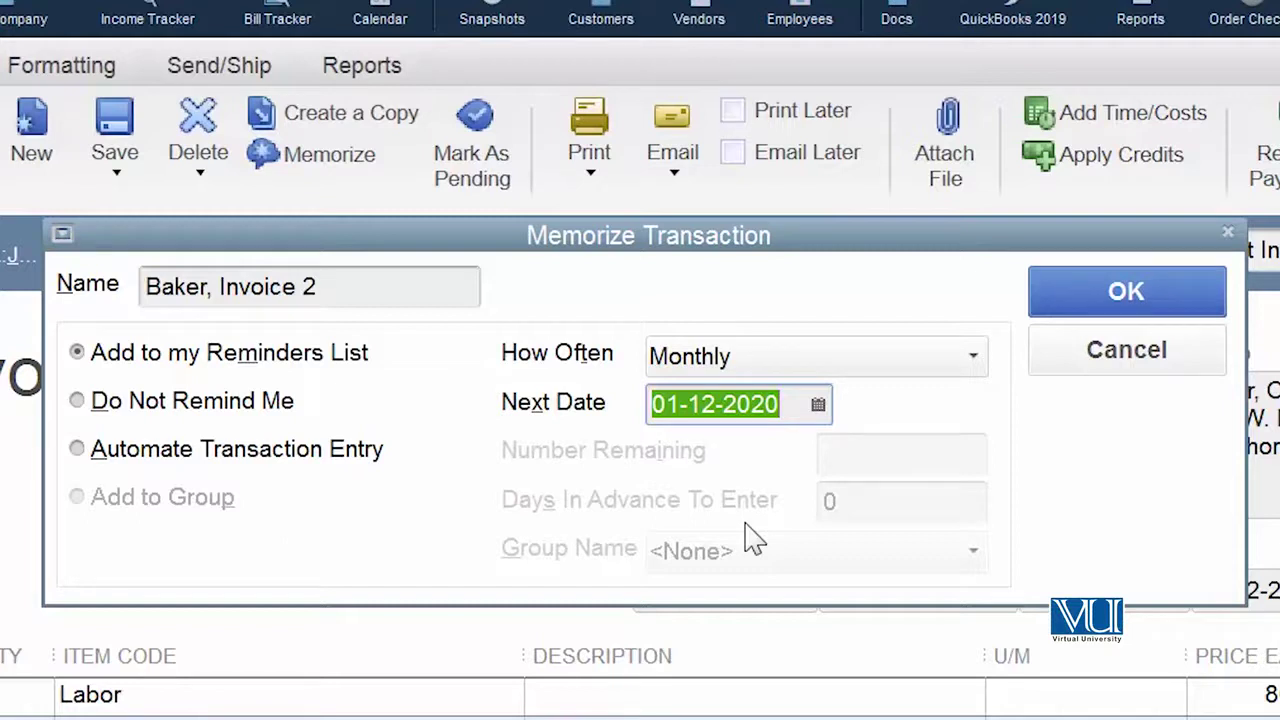
click(1122, 300)
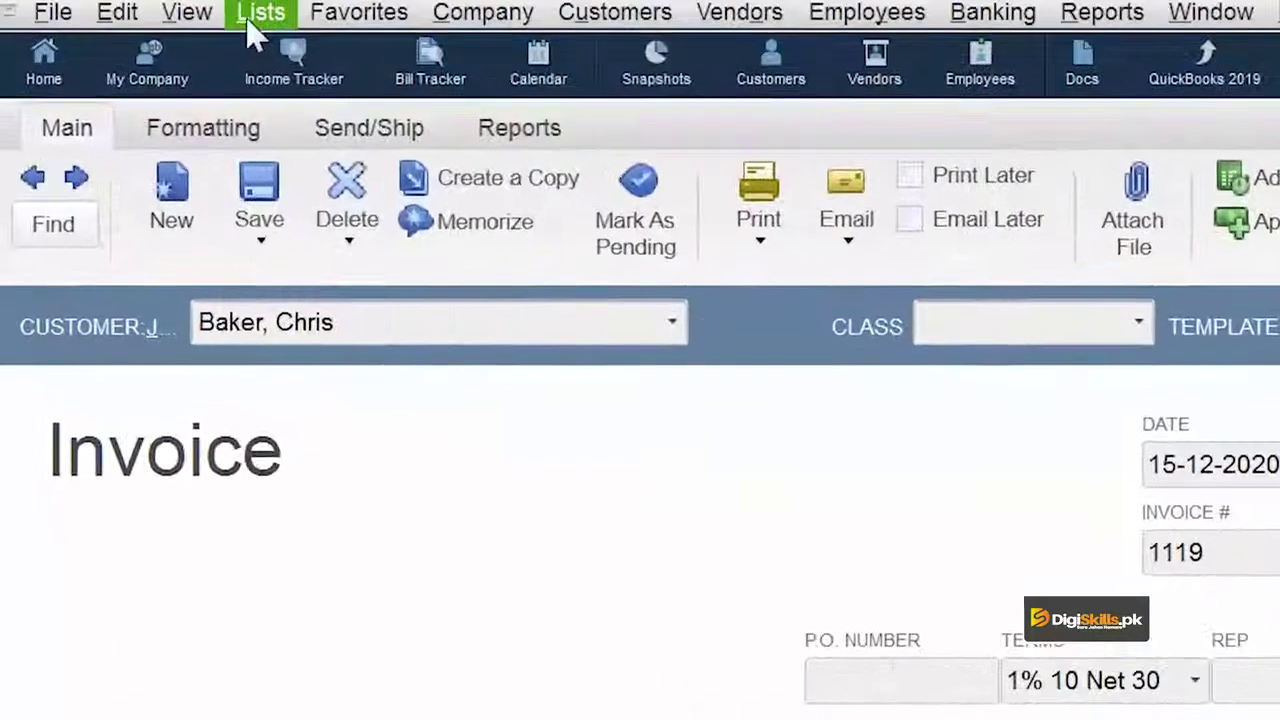
click(256, 28)
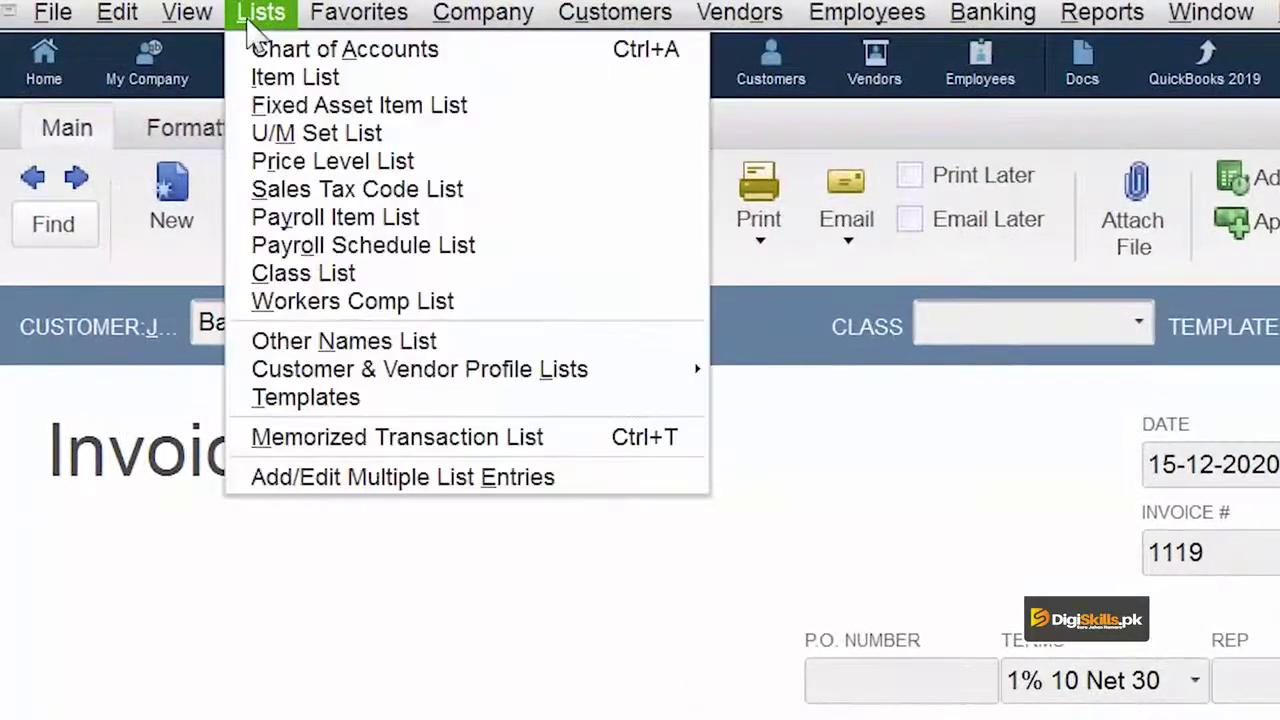
click(444, 440)
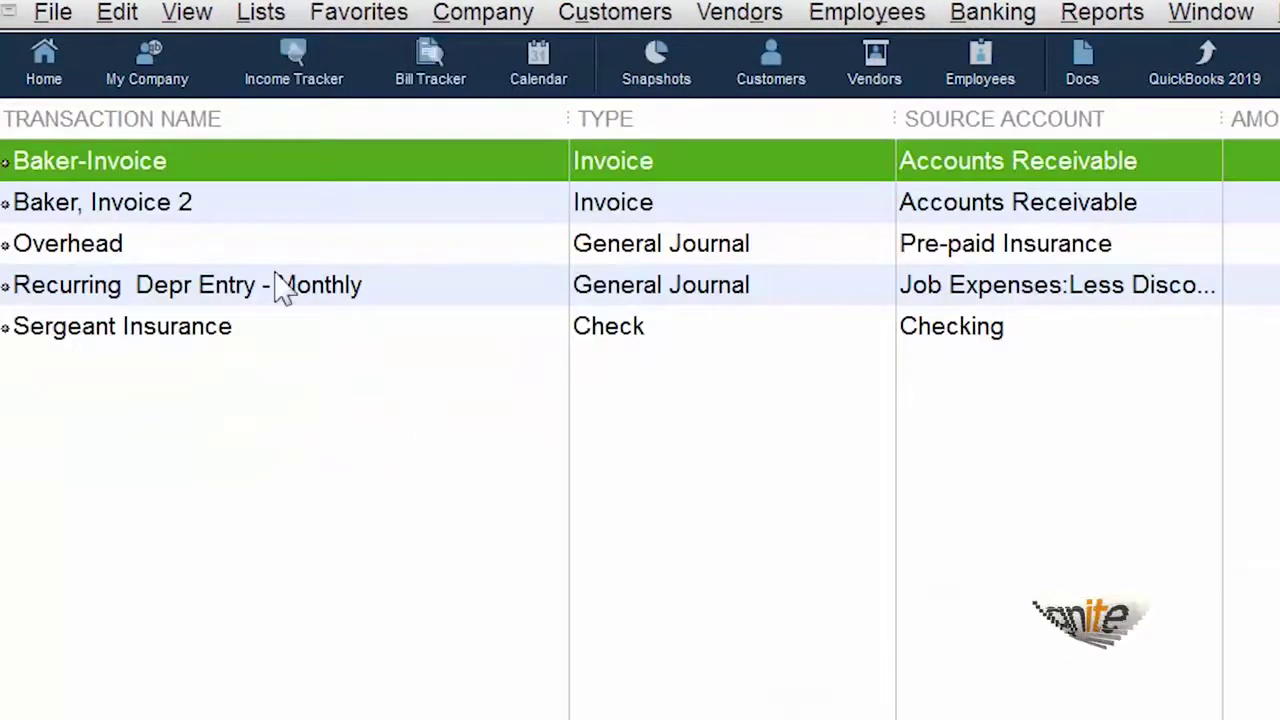
click(148, 210)
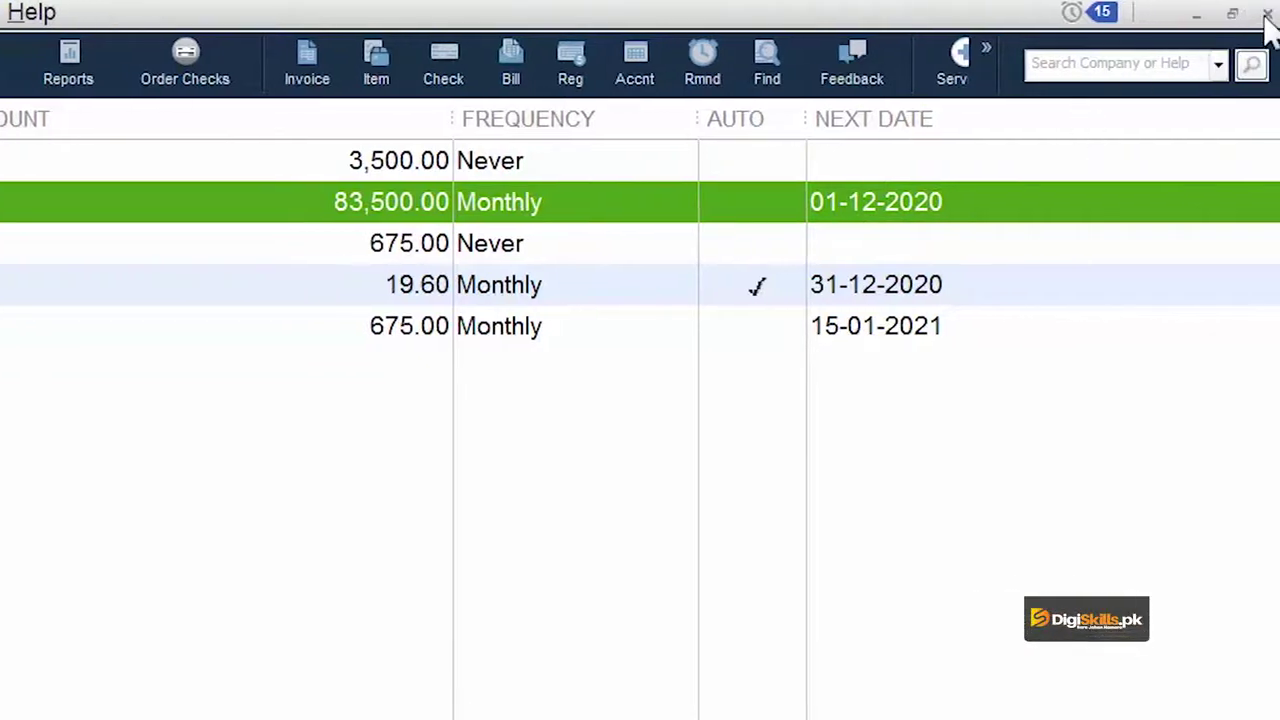
key(Return)
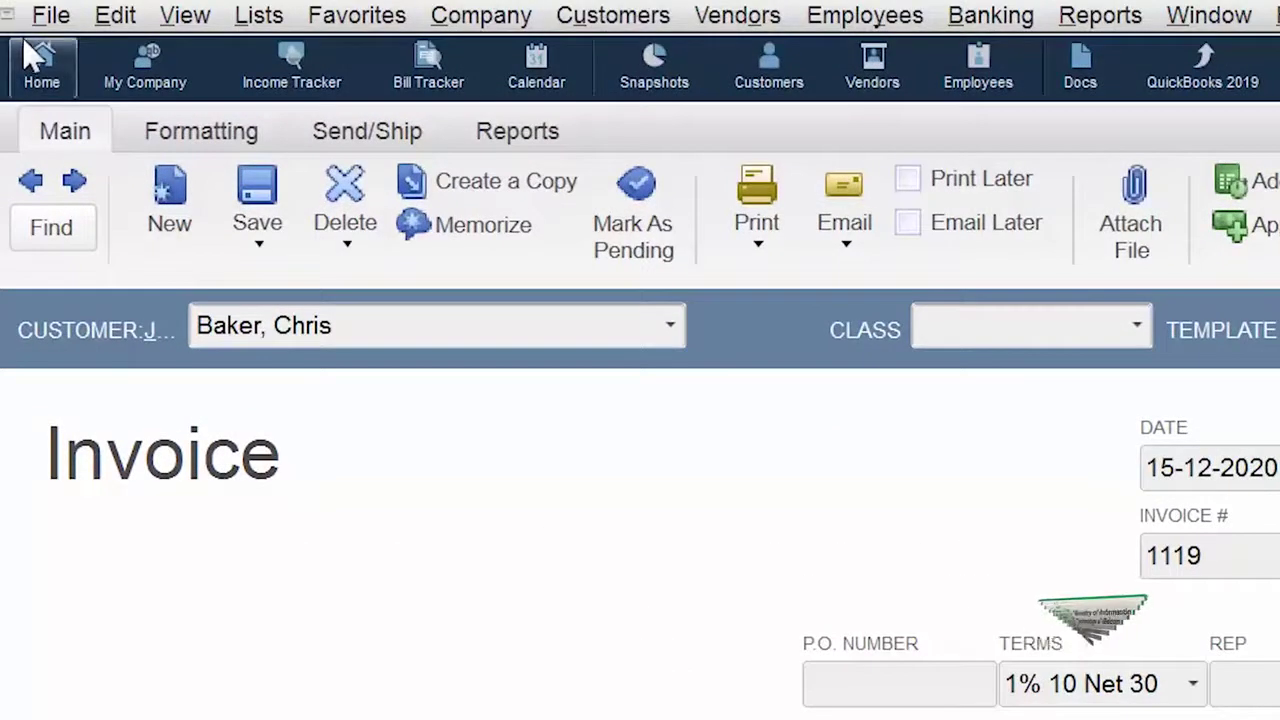
- Open the Edit menu of the invoice 1119 window
click(106, 26)
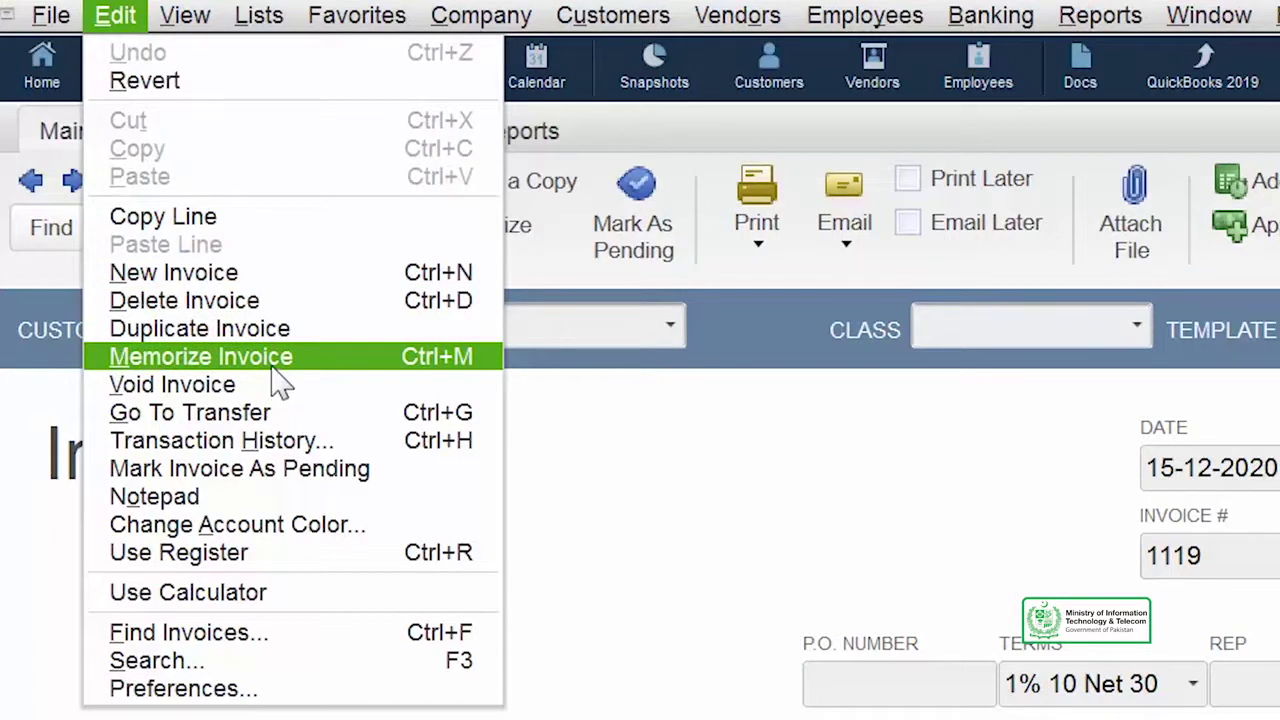
- Memorize invoice 1119 as 'Baker Invoice 3' with Automate Transaction Entry selected
click(272, 367)
double_click(298, 280)
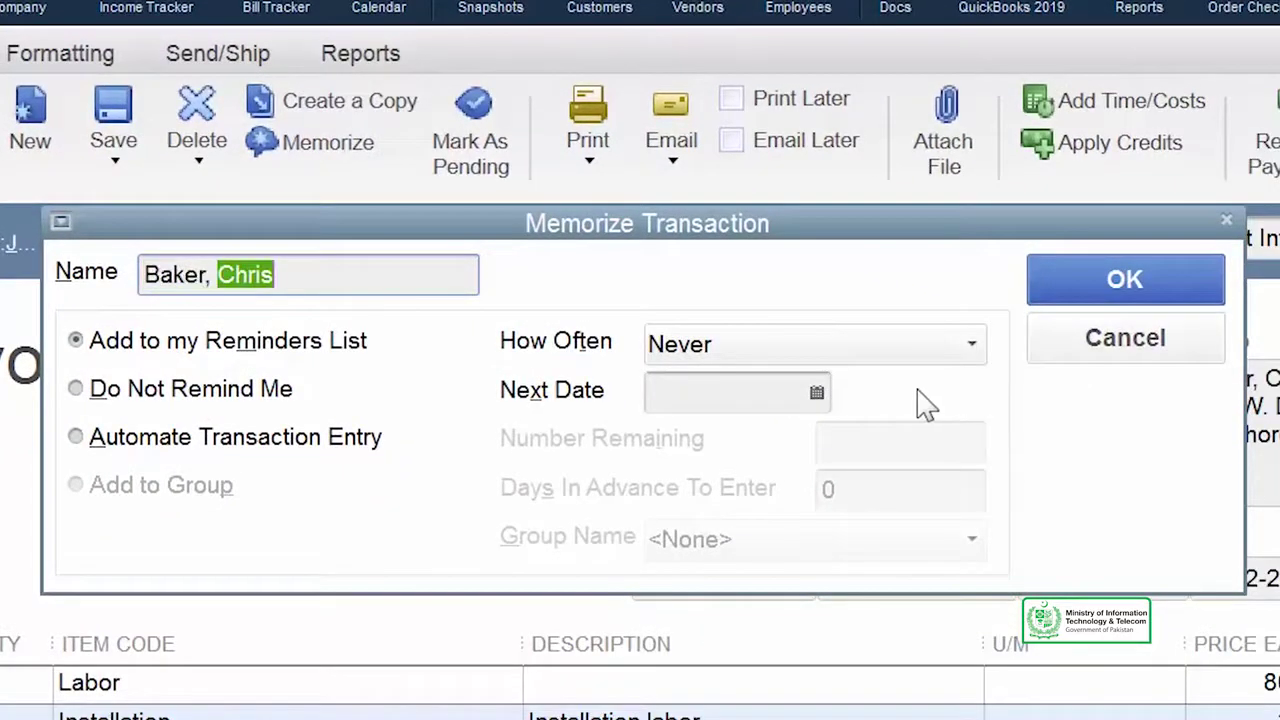
key(BackSpace)
key(BackSpace)
key(BackSpace)
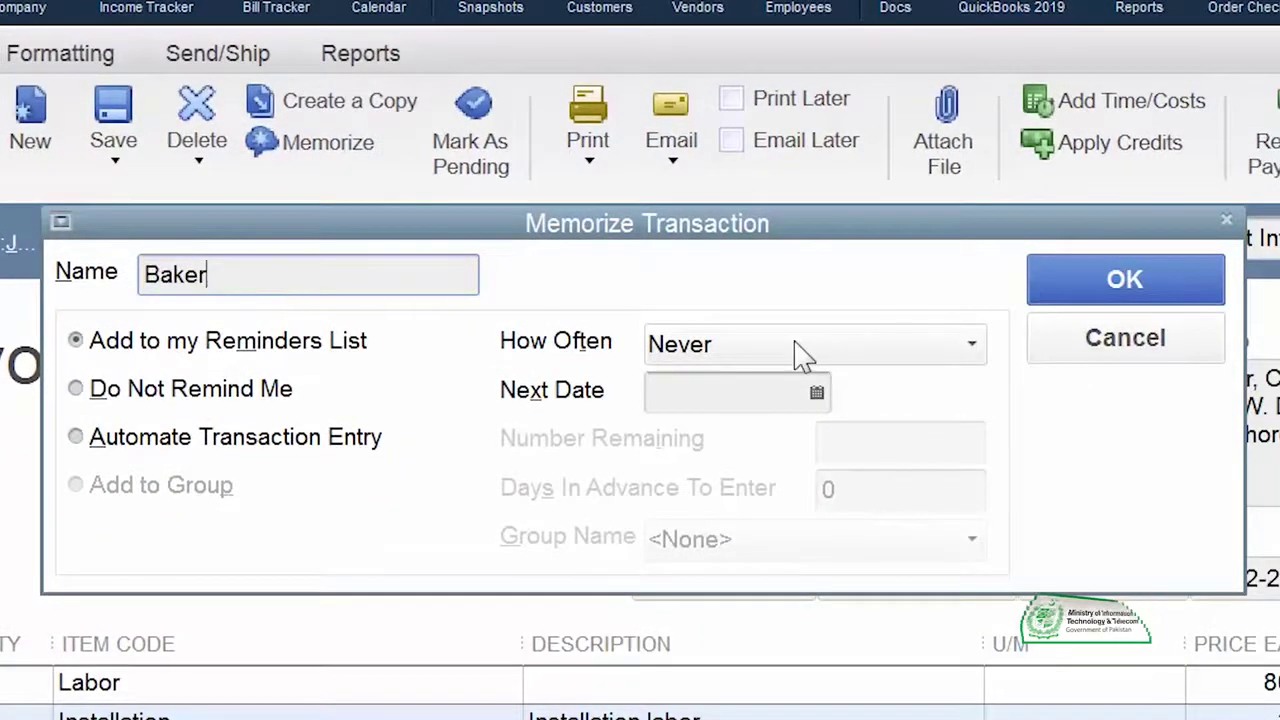
text( In)
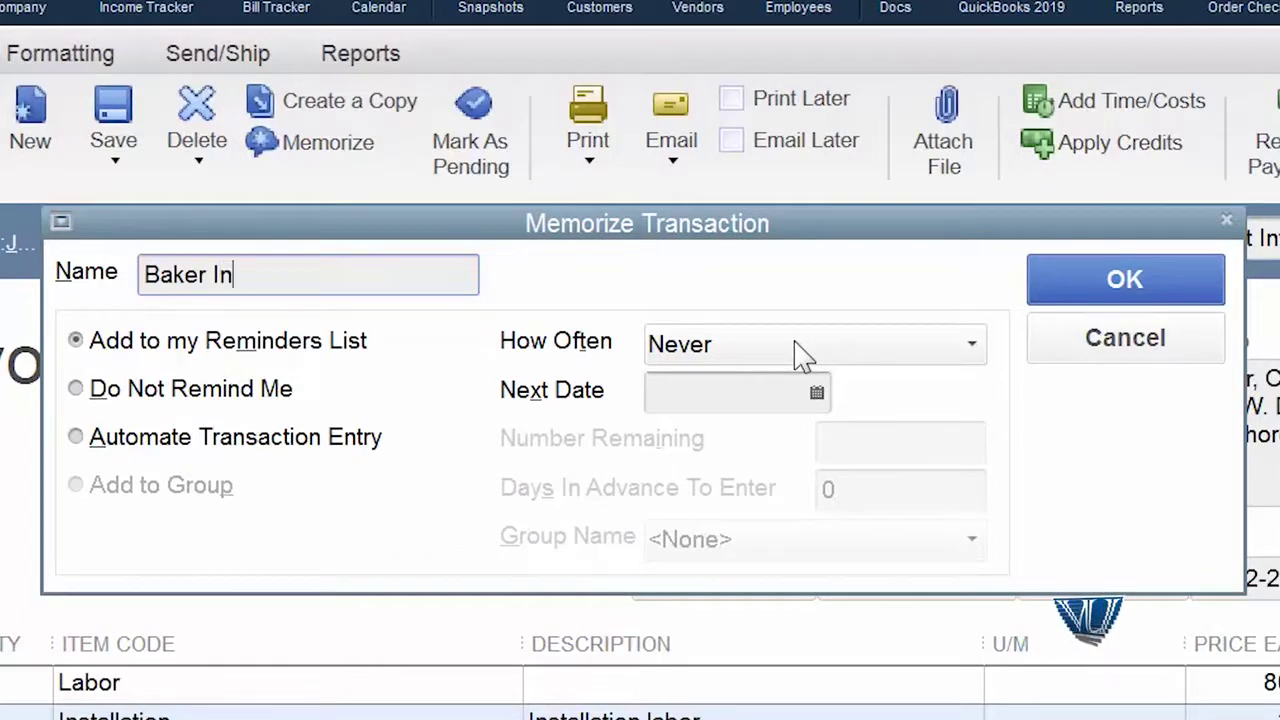
text(voice 3)
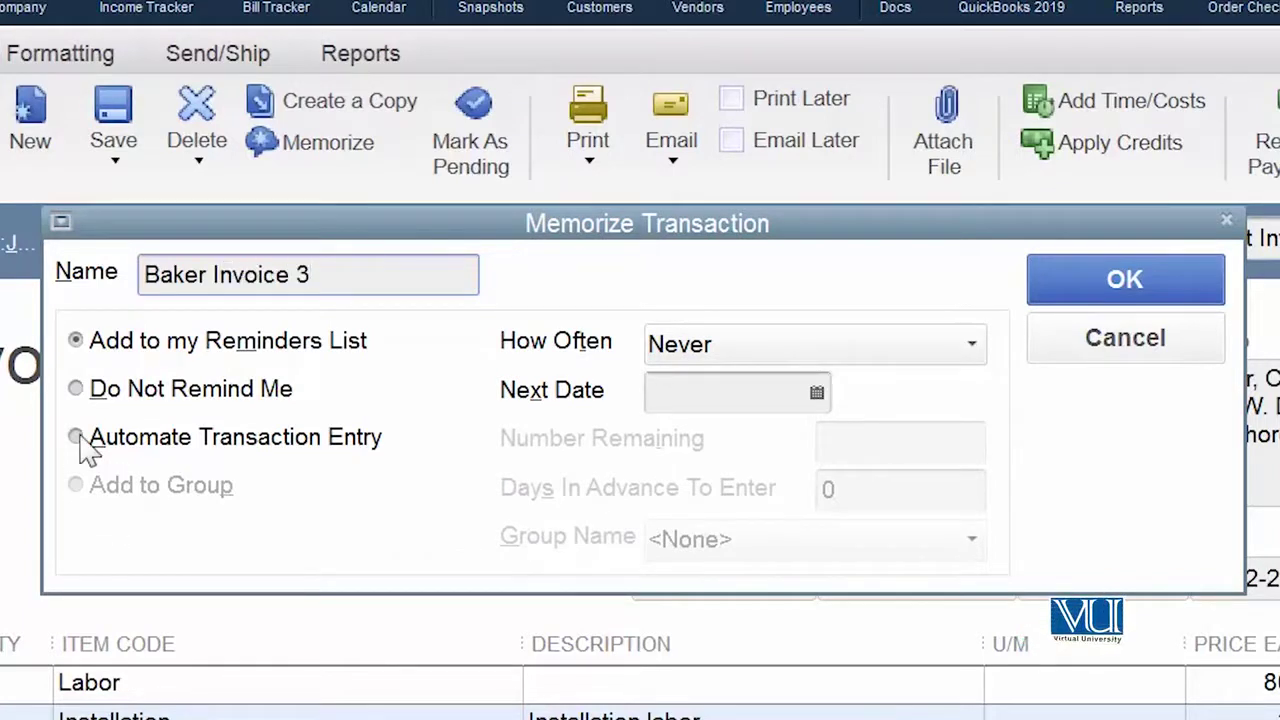
click(78, 437)
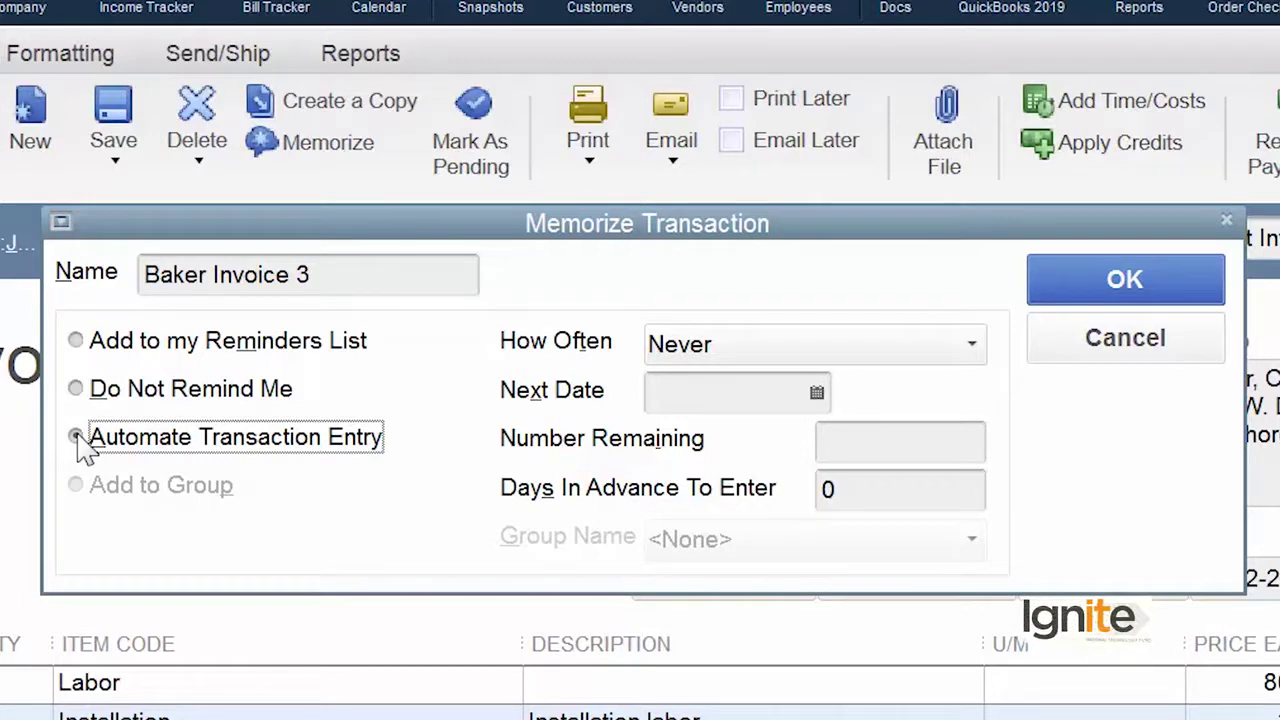
- Set Baker Invoice 3 to repeat Monthly with next date 25-10-2018
click(80, 445)
click(976, 355)
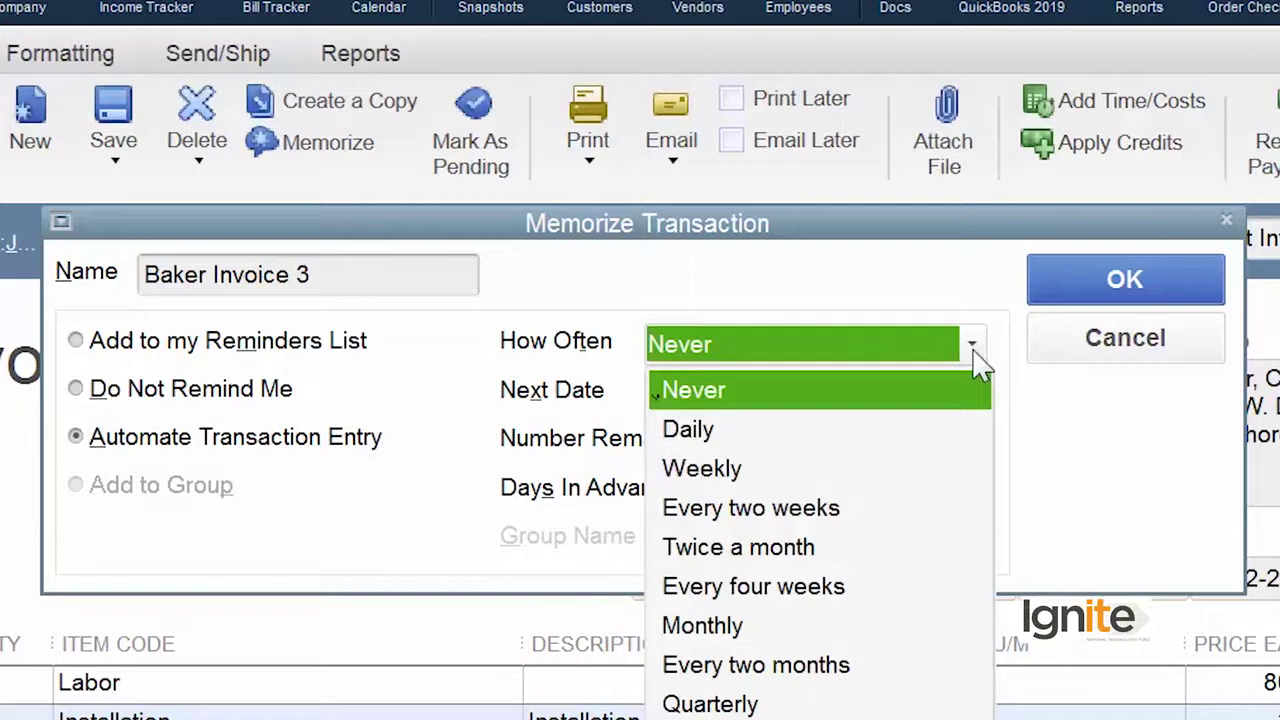
click(706, 628)
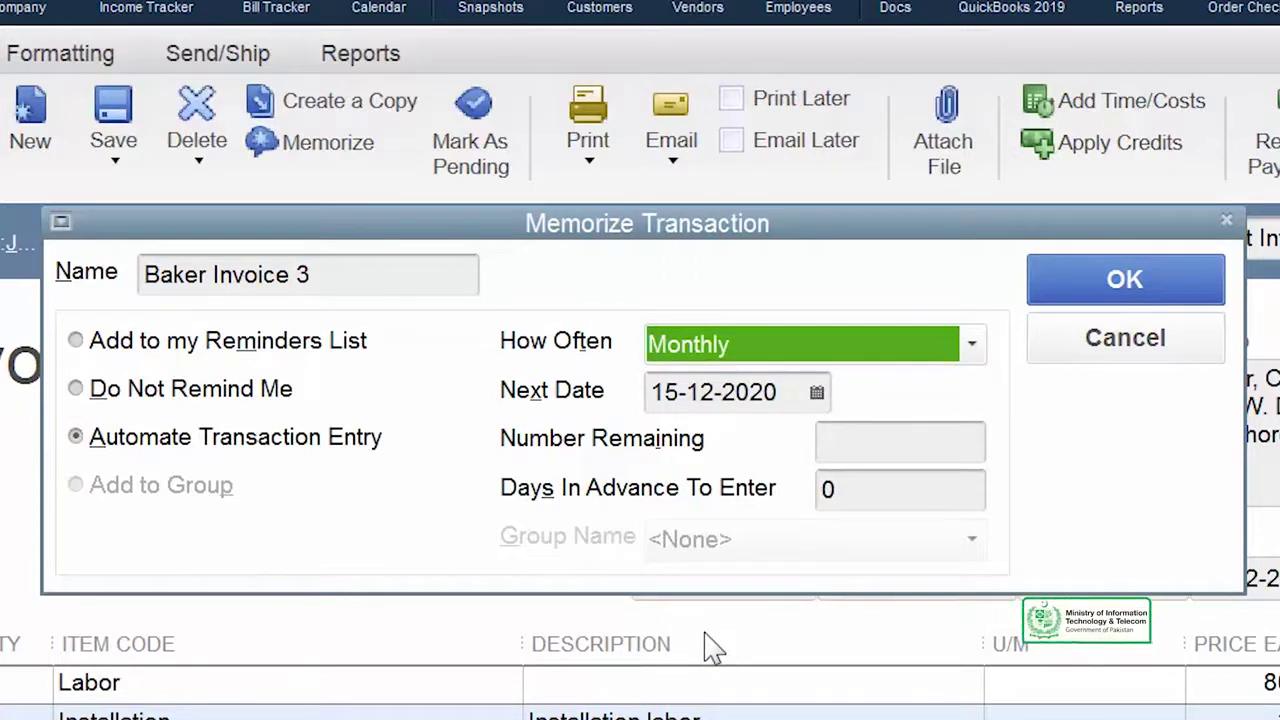
click(816, 393)
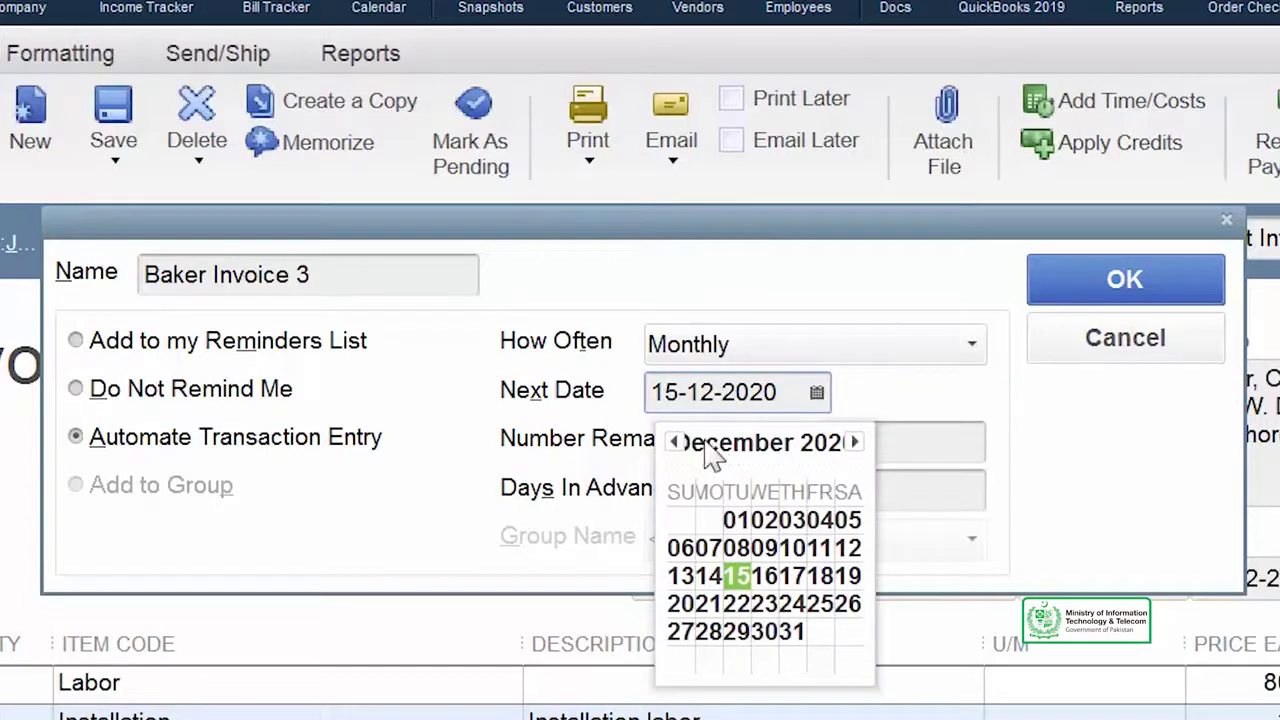
click(738, 520)
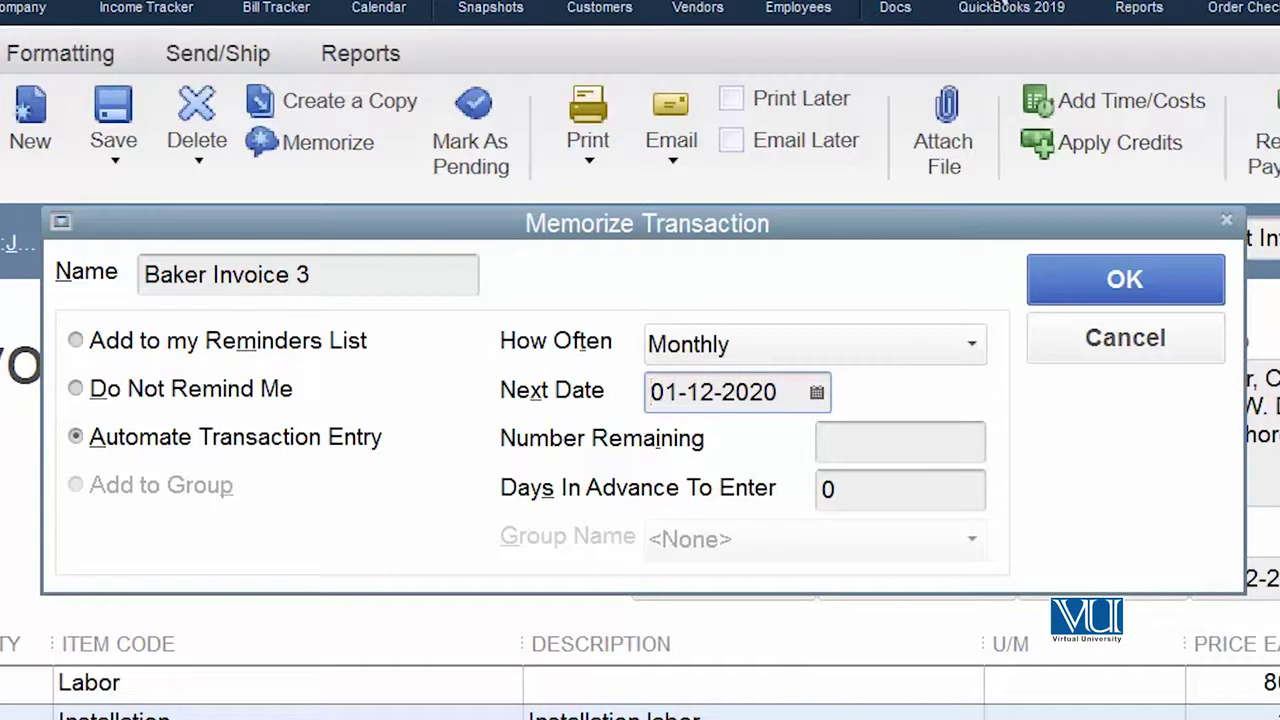
text(25-10-2018)
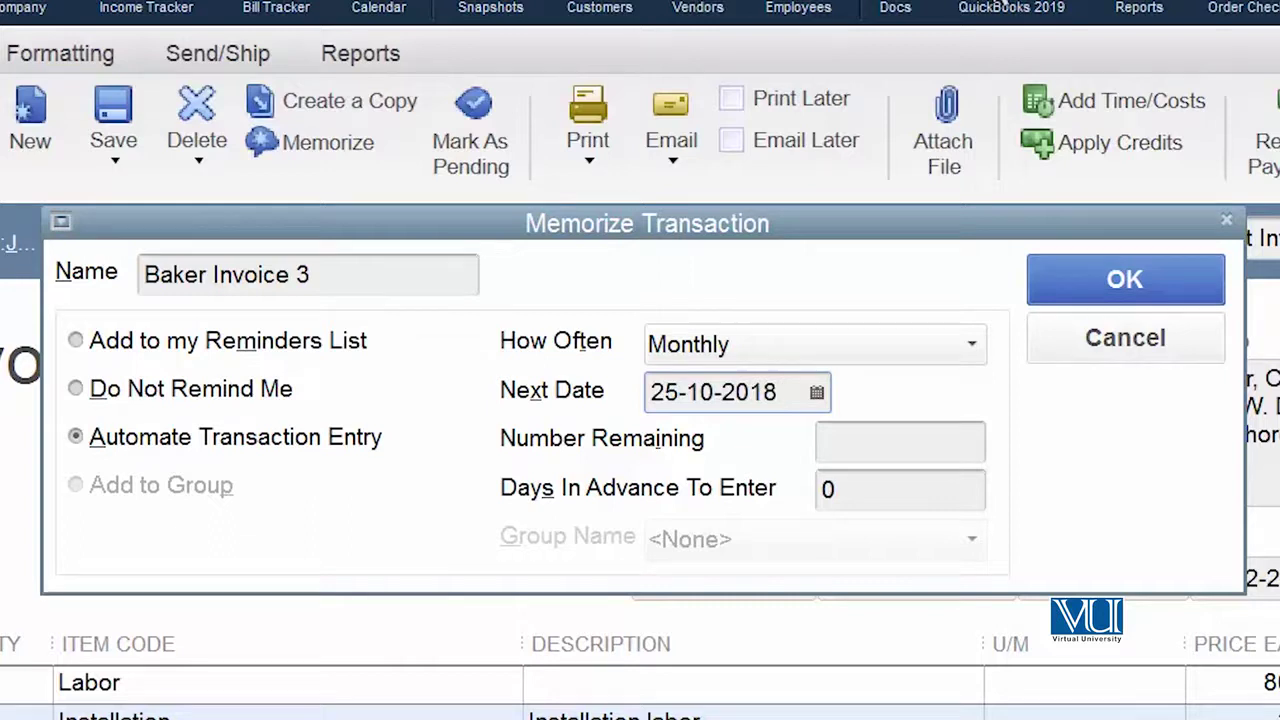
- Give Baker Invoice 3 seven remaining automatic entries and save the memorized transaction
click(897, 447)
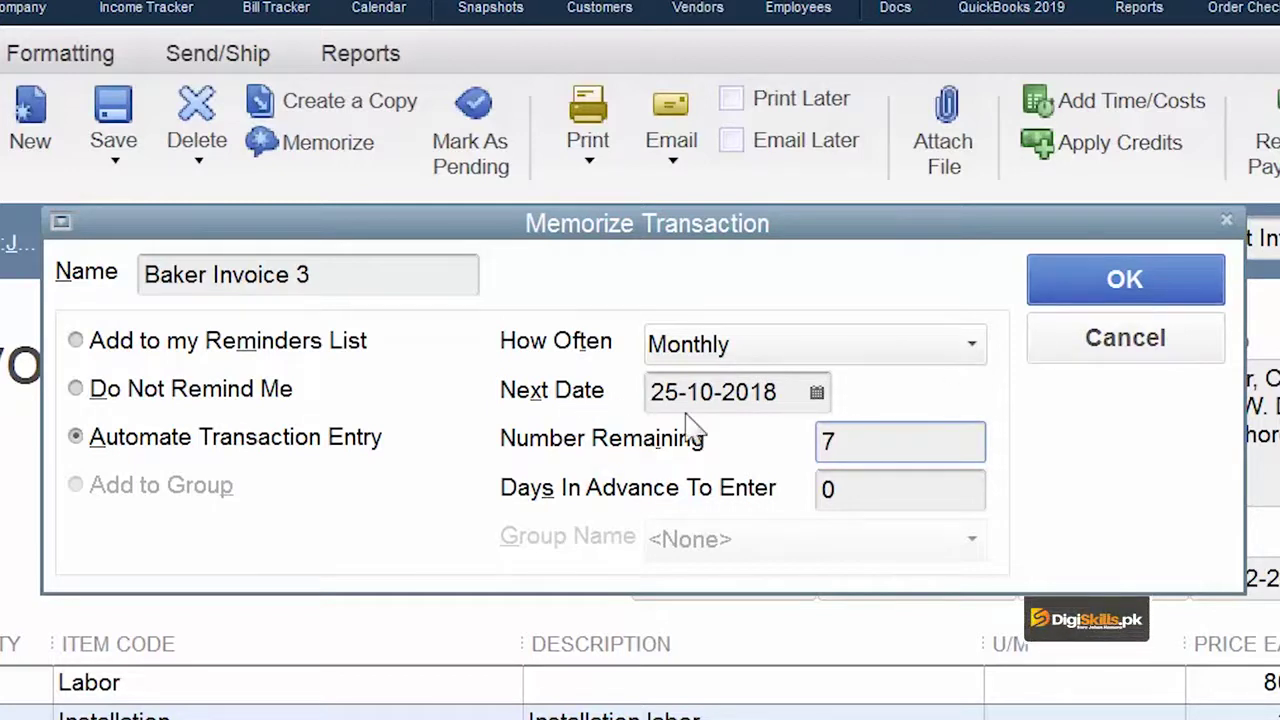
click(1110, 290)
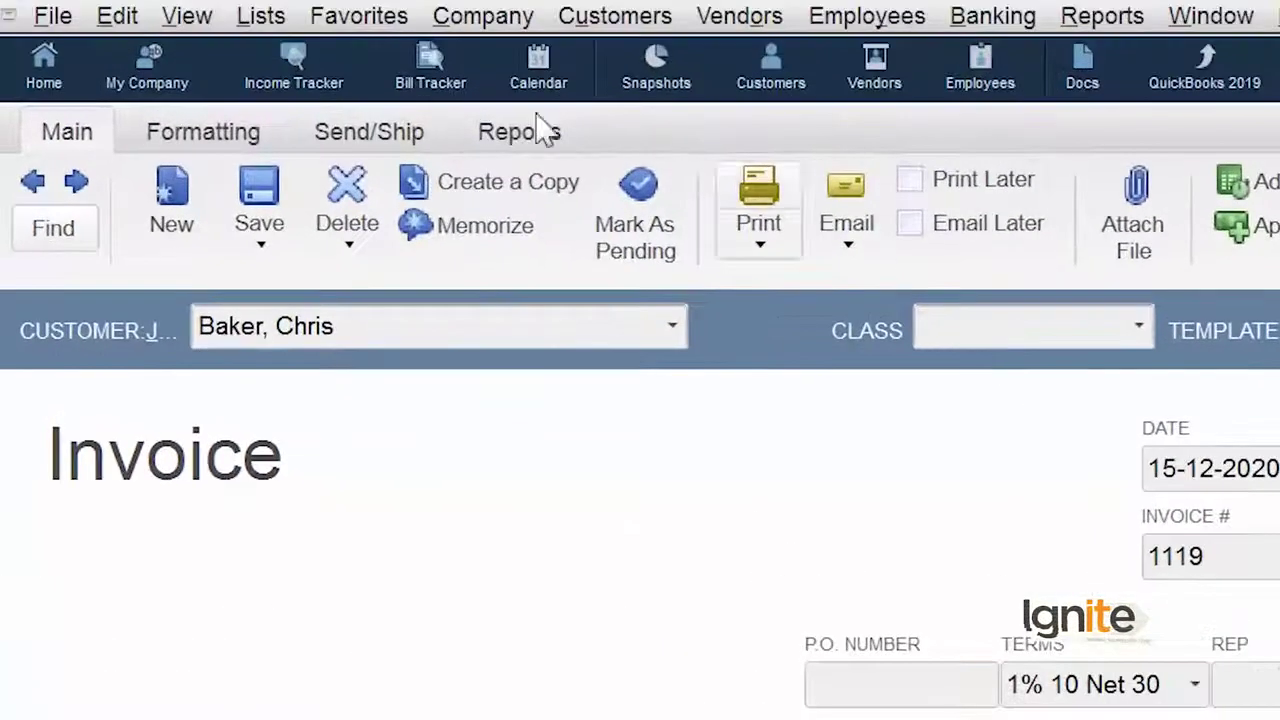
click(272, 16)
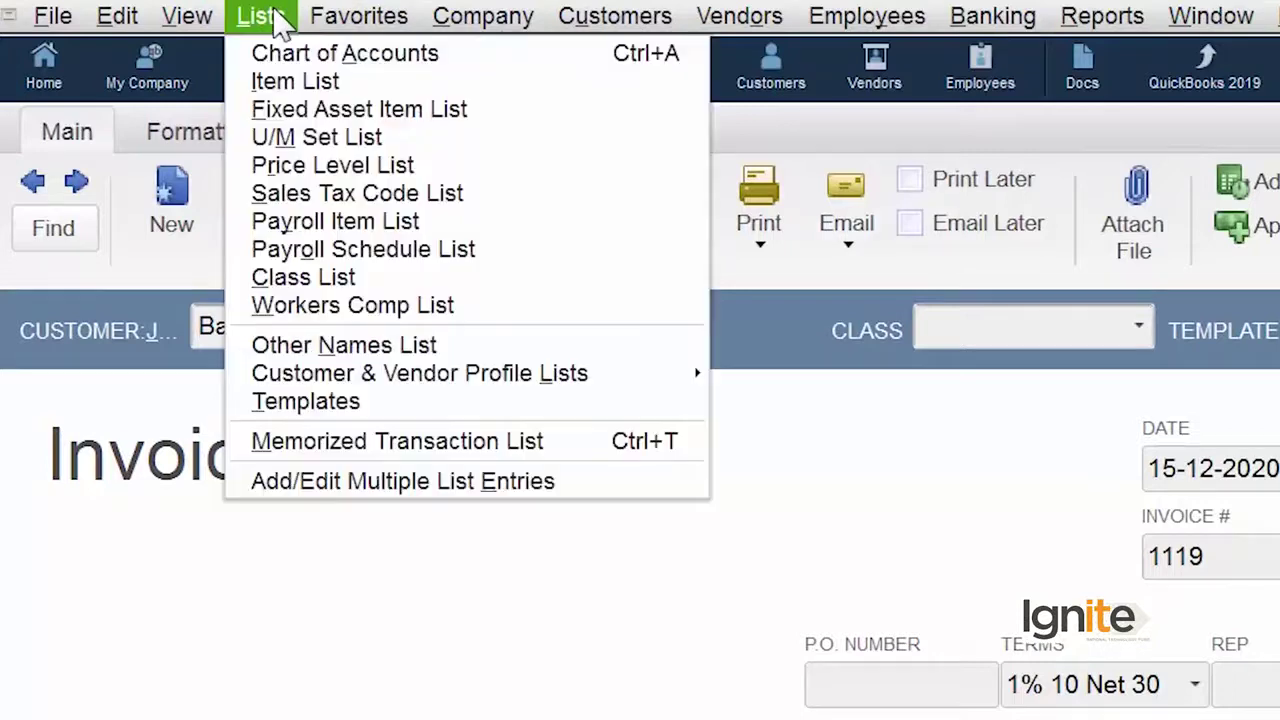
click(420, 450)
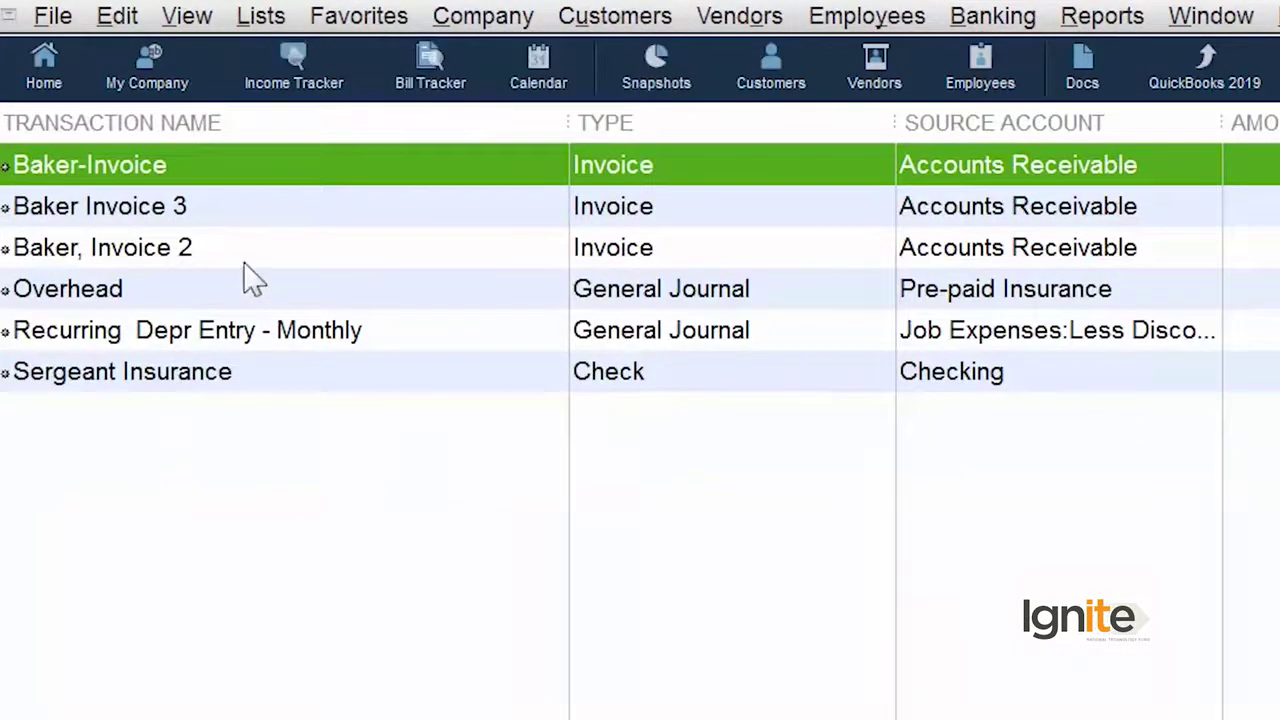
click(226, 262)
click(214, 211)
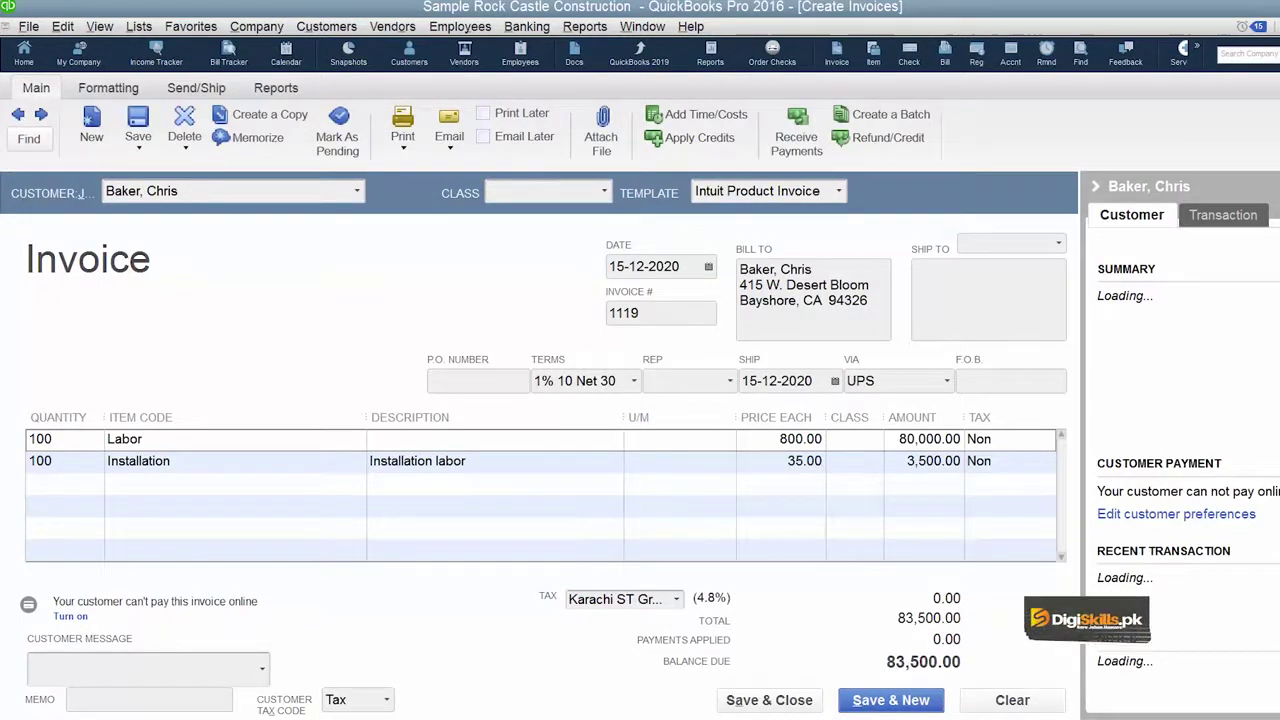
- Close the invoice and defer all seven pending Baker Invoice 3 entries until later
key(Escape)
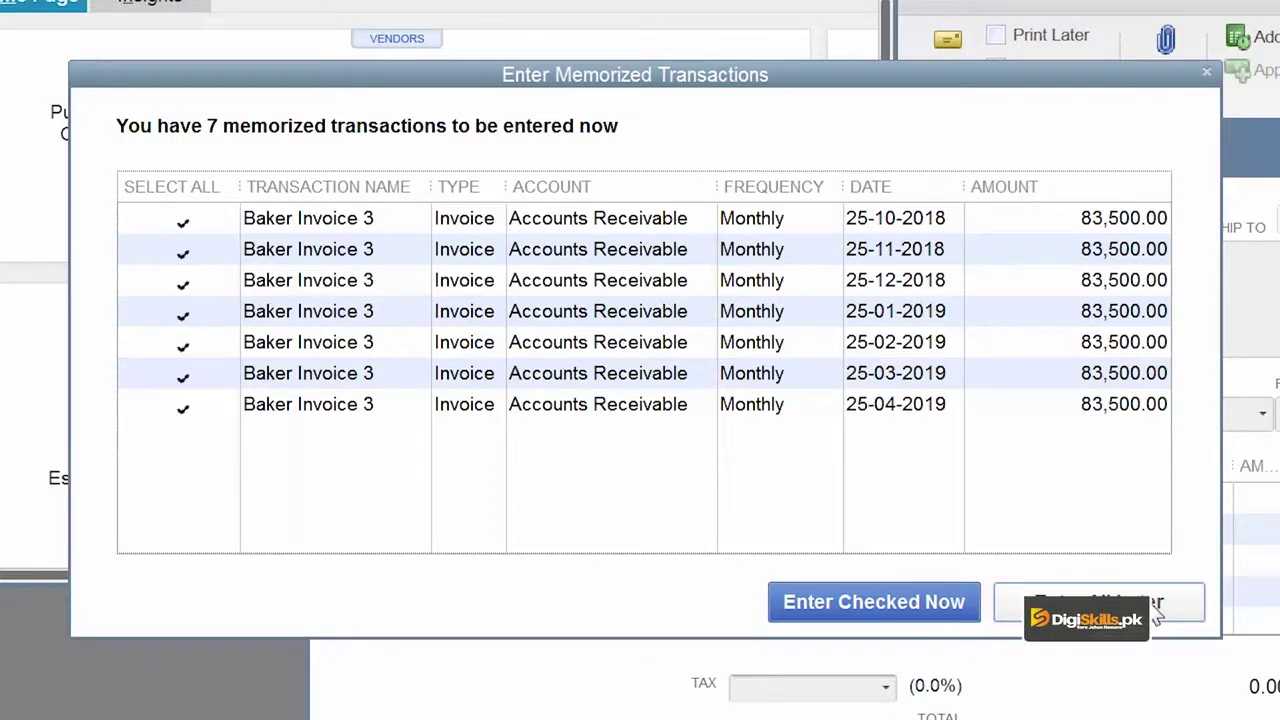
click(1153, 606)
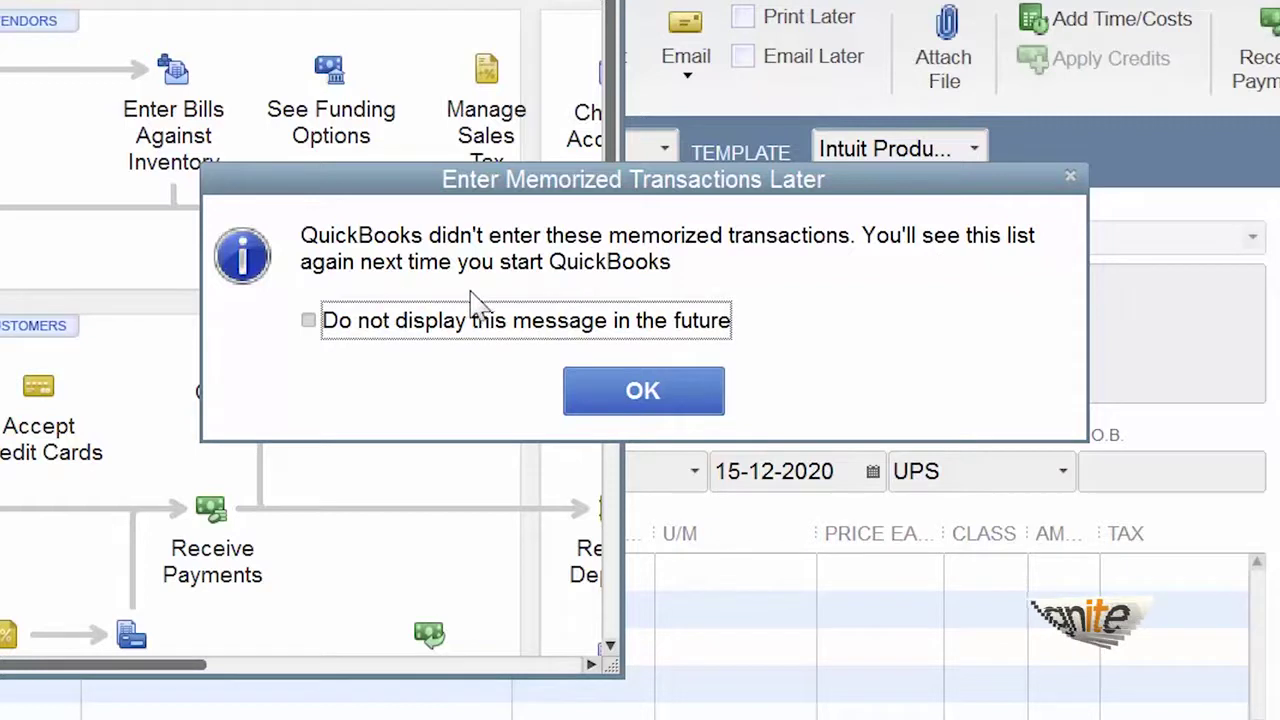
- Dismiss the notice that memorized transactions will be entered later
click(643, 400)
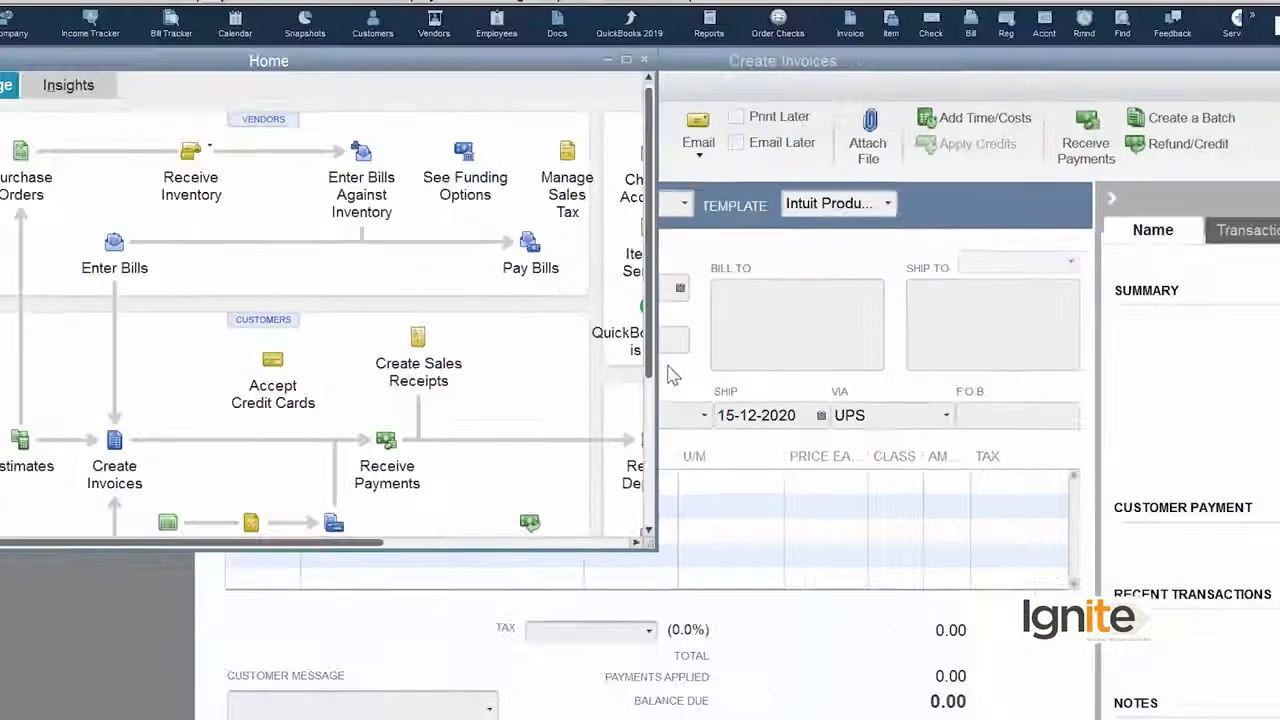